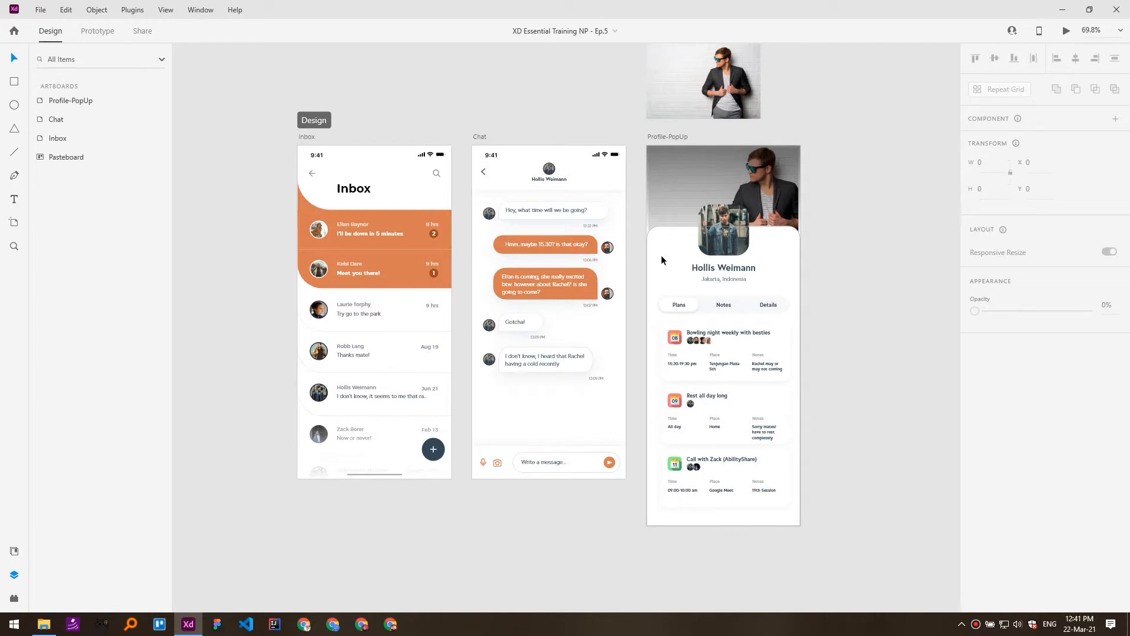
# - Select the first message card inside the Inbox artboard's content group
pyautogui.hscroll(-3, 660, 255)
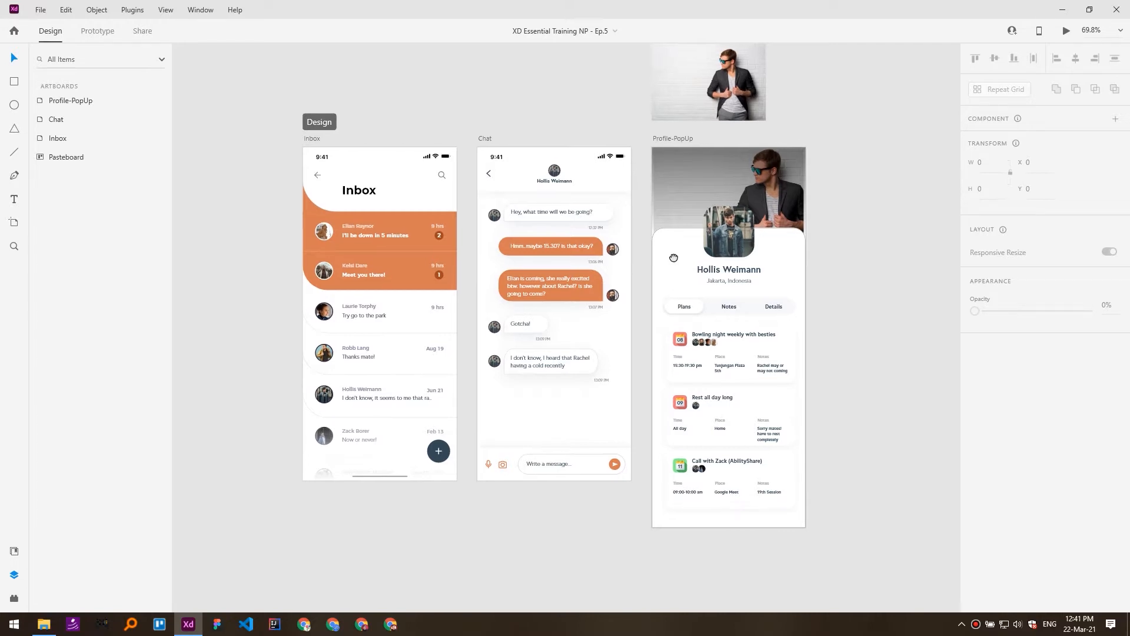
pyautogui.doubleClick(428, 216)
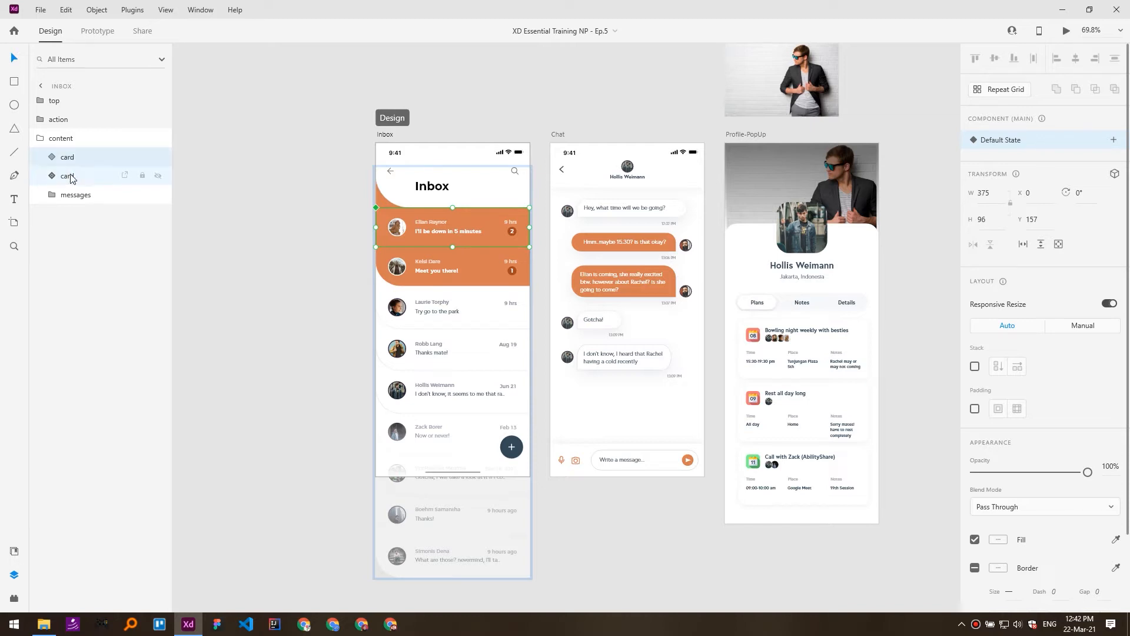
# - Select the second inbox card instance from the Layers panel under content
pyautogui.click(69, 176)
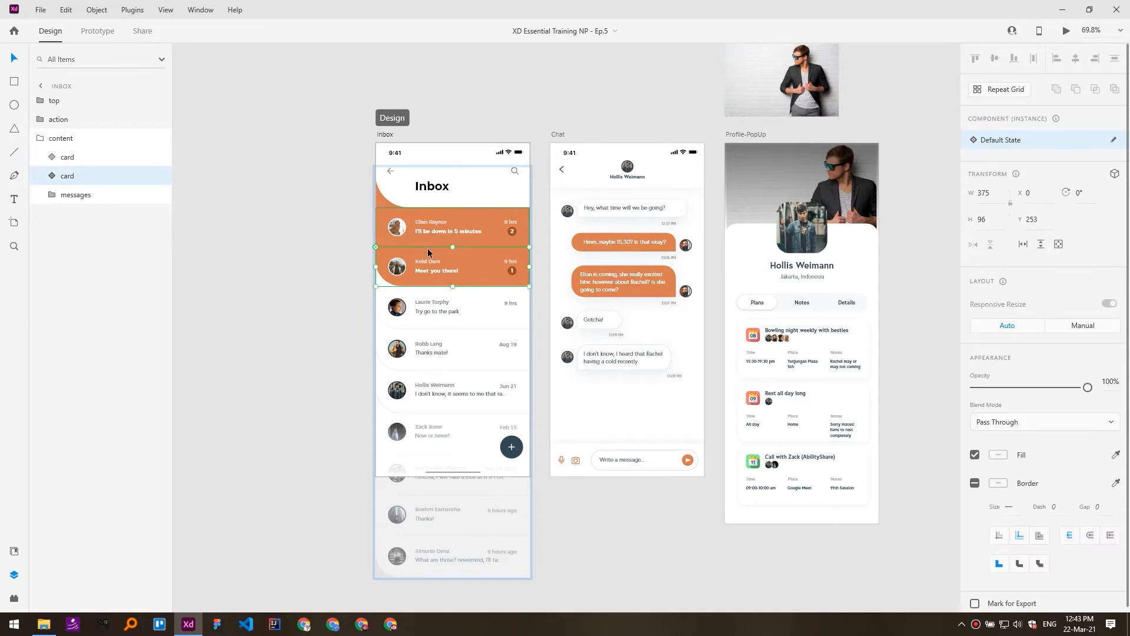
# - Move the second inbox card off the artboard onto the pasteboard at left
pyautogui.scroll(5, 425, 247)
pyautogui.scroll(-3, 493, 242)
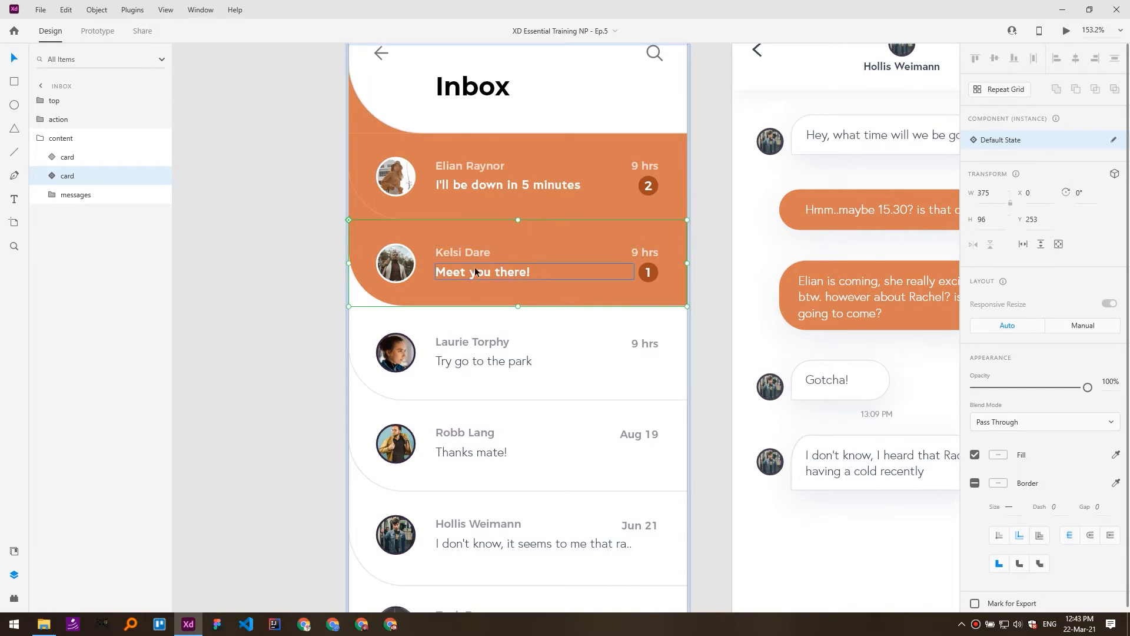
pyautogui.press('Delete')
pyautogui.hscroll(-5, 322, 242)
pyautogui.click(335, 241)
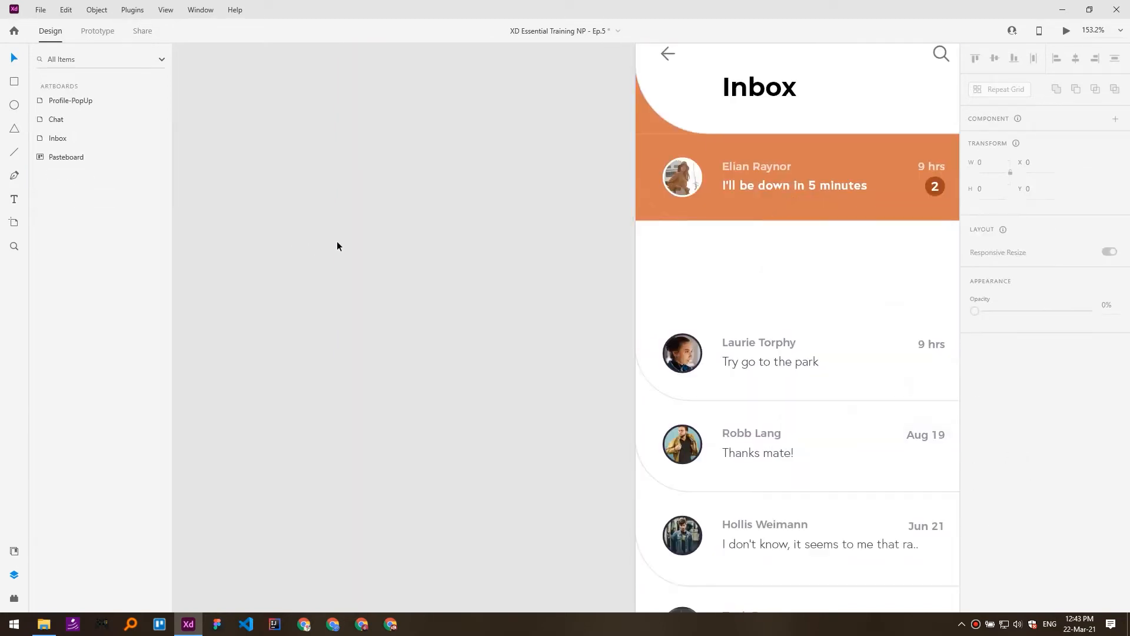
pyautogui.hotkey('ctrl', 'z')
pyautogui.moveTo(679, 256); pyautogui.dragTo(292, 254)
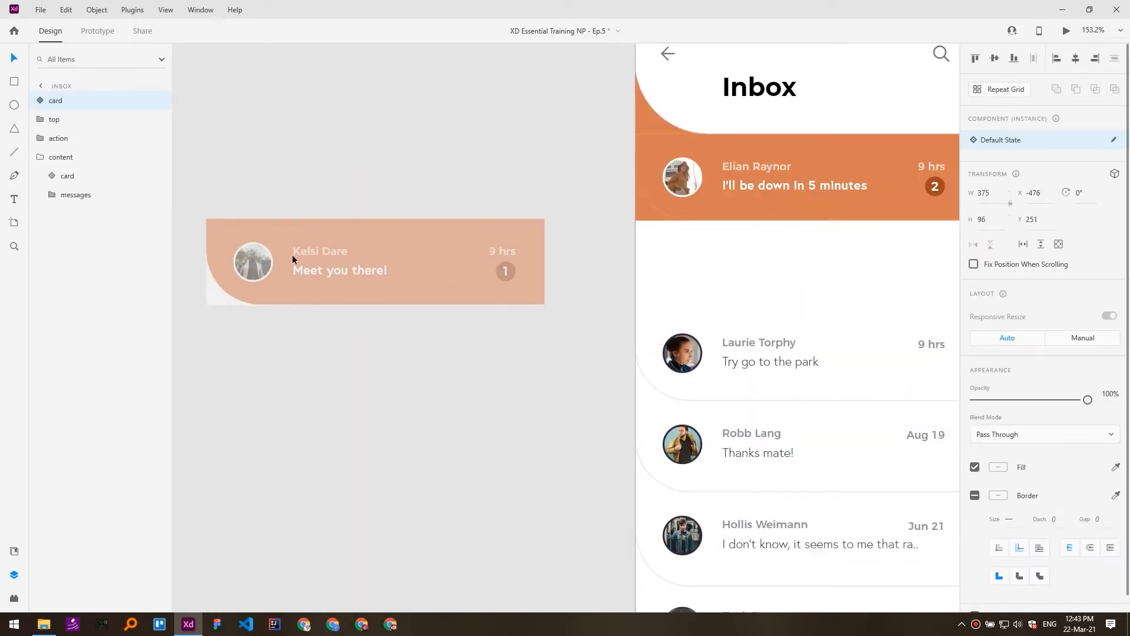
pyautogui.hscroll(2, 422, 269)
pyautogui.click(516, 262)
# - Duplicate the first message card and drag the copy down into the empty slot
pyautogui.hscroll(2, 517, 262)
pyautogui.doubleClick(574, 212)
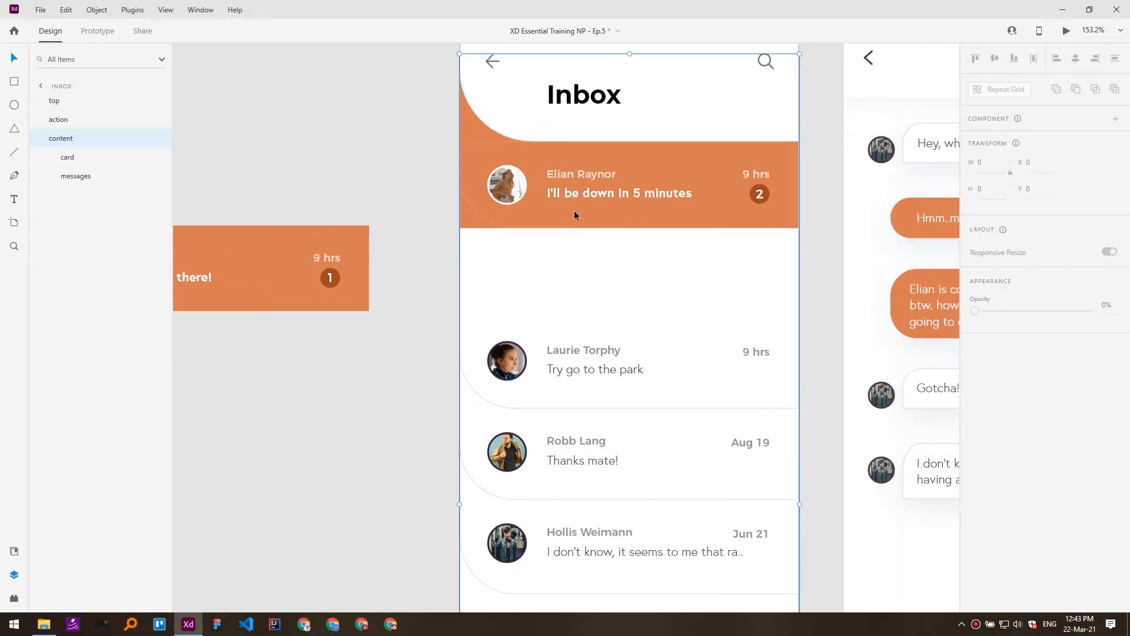
pyautogui.hscroll(2, 574, 210)
pyautogui.hotkey('ctrl', 'd')
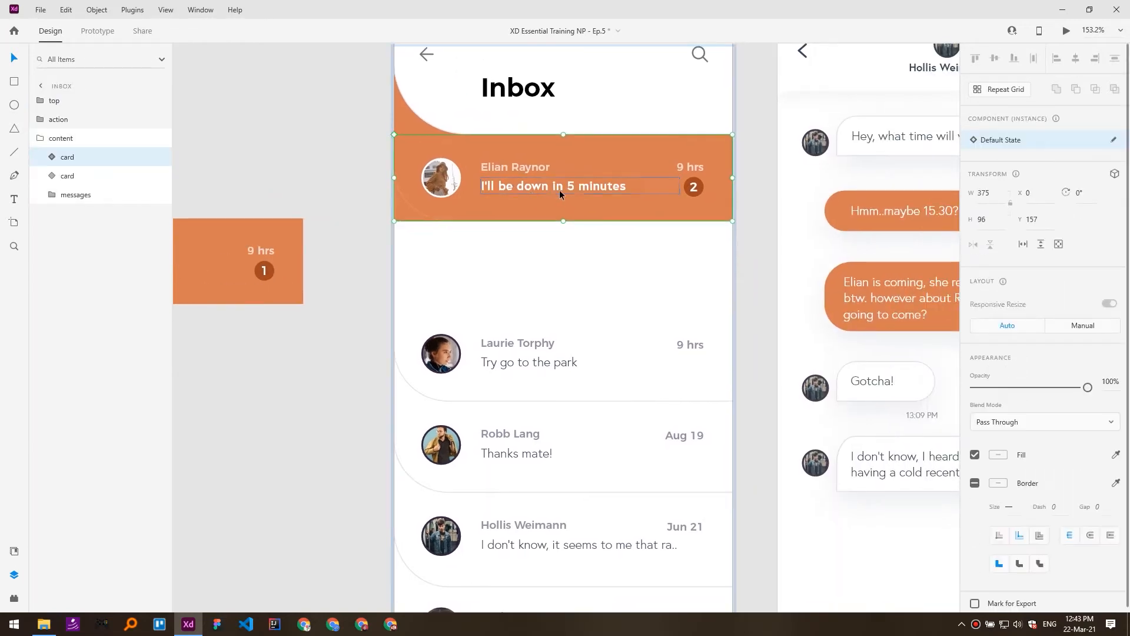
pyautogui.moveTo(81, 162); pyautogui.dragTo(80, 190)
pyautogui.moveTo(529, 179); pyautogui.dragTo(536, 263)
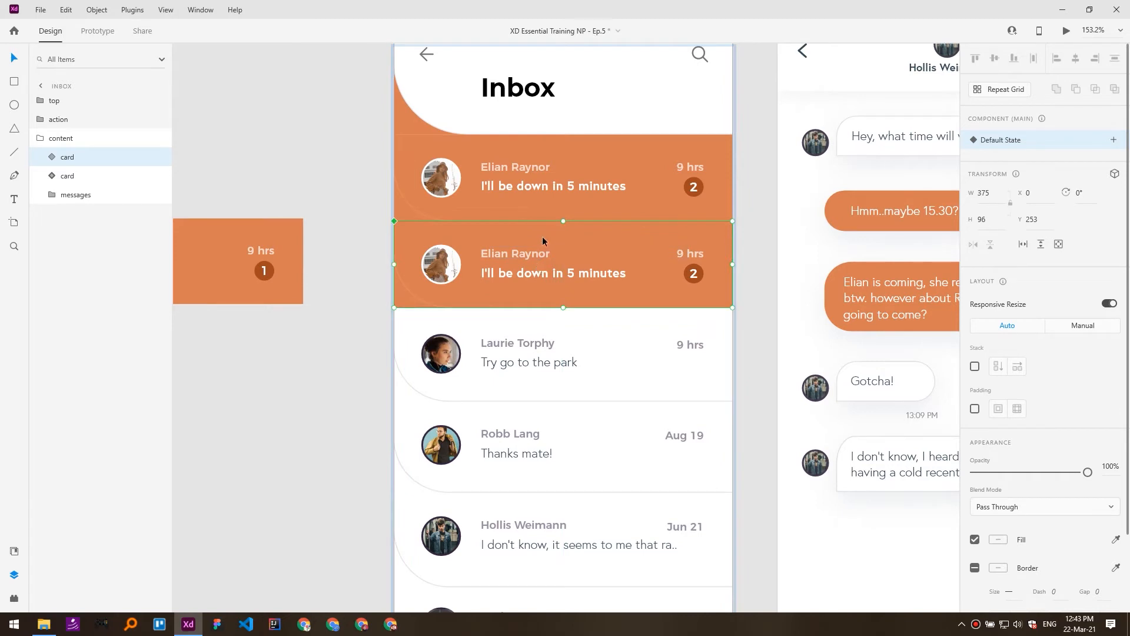
pyautogui.hscroll(1, 457, 264)
# - Select both identical message cards and group them together
pyautogui.click(487, 192)
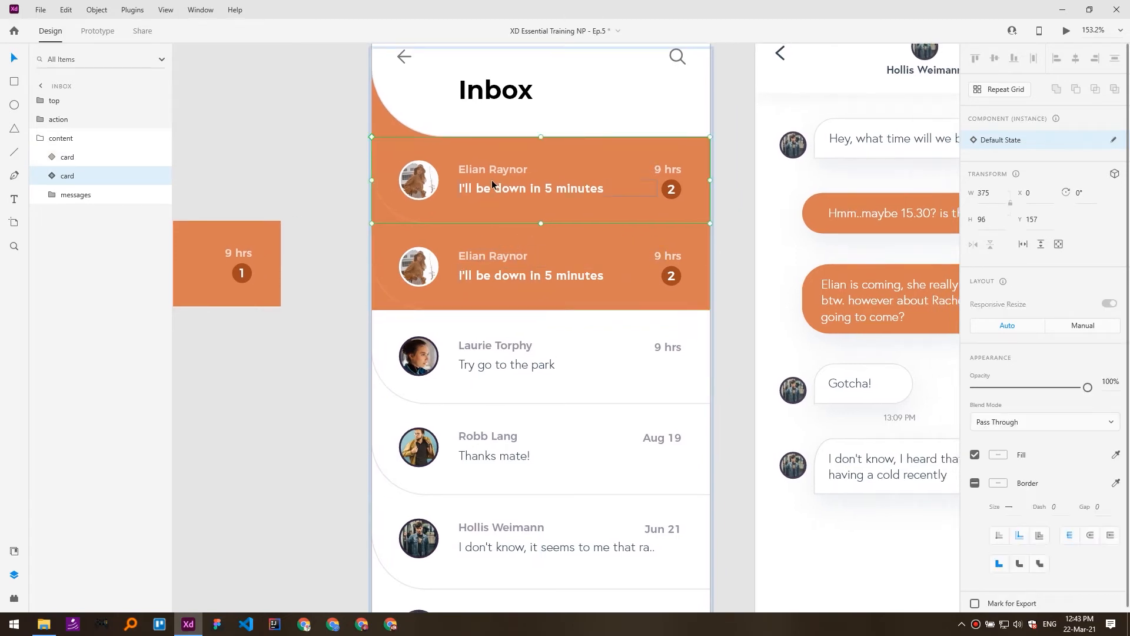
pyautogui.doubleClick(482, 169)
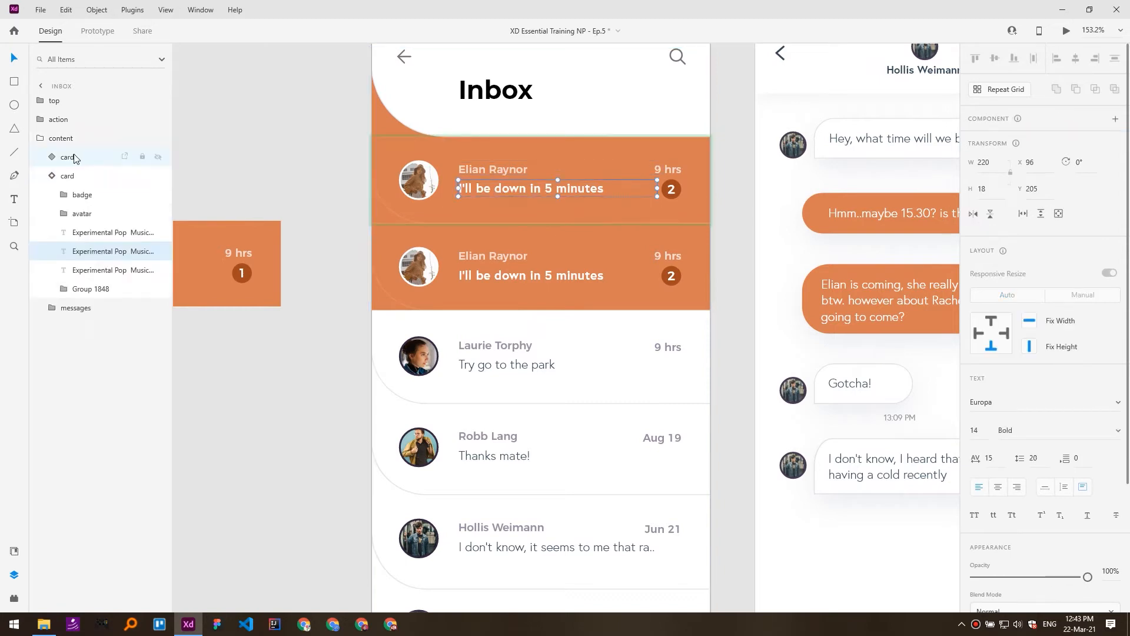
pyautogui.click(496, 171)
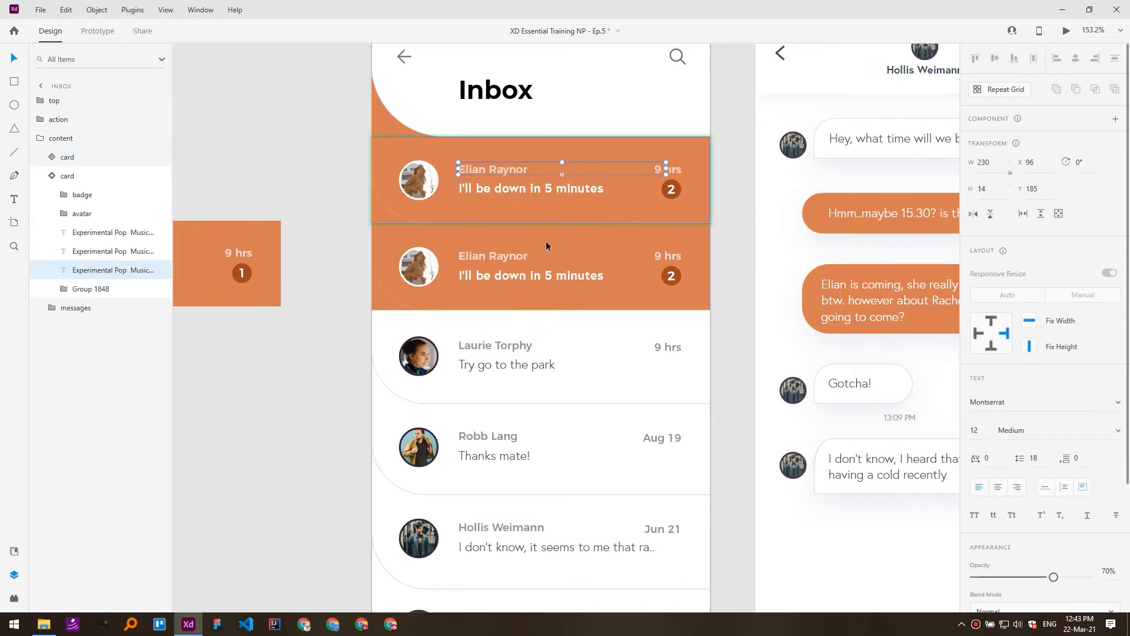
pyautogui.click(525, 244)
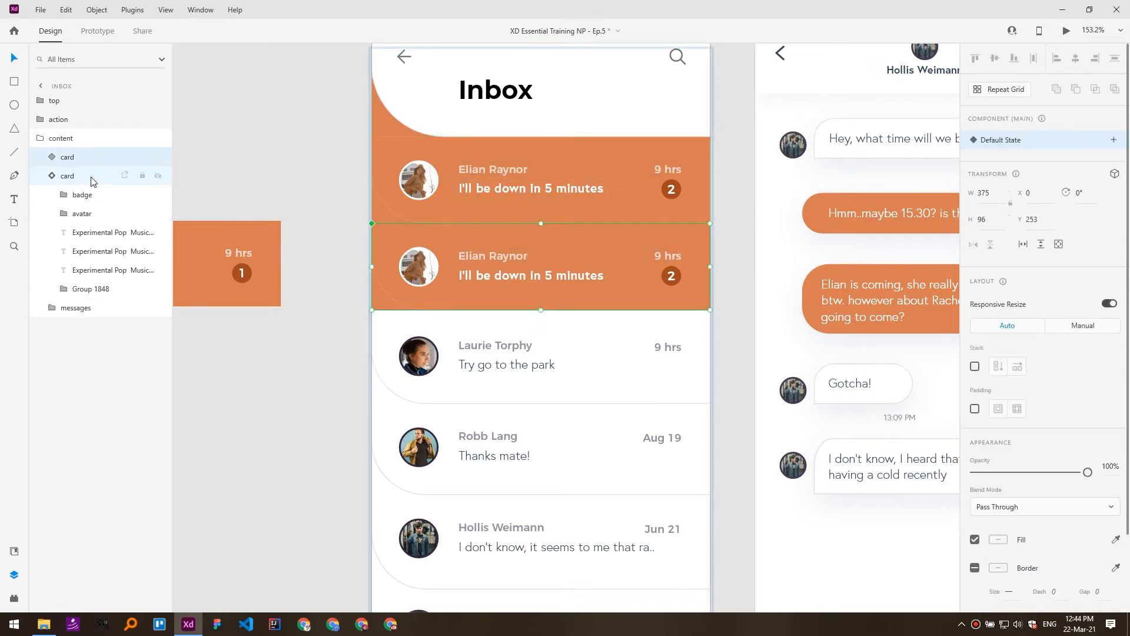
pyautogui.keyDown('shift'); pyautogui.click(531, 189); pyautogui.keyUp('shift')
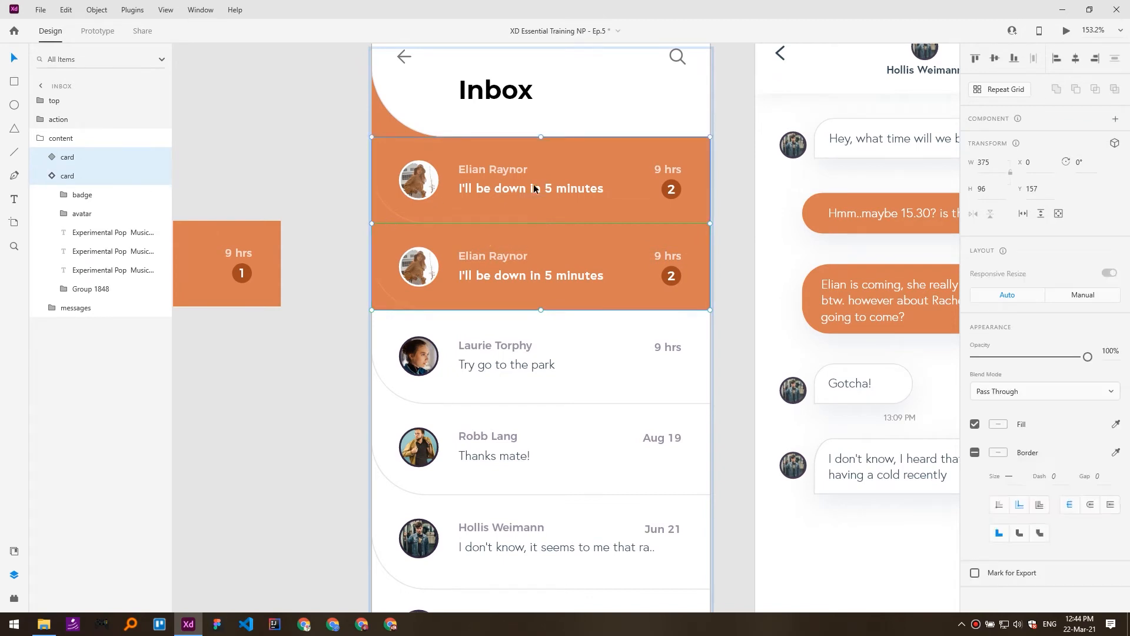
pyautogui.hotkey('ctrl', 'g')
# - Enable Stack, move the main component card to the top, then ungroup the cards
pyautogui.click(974, 335)
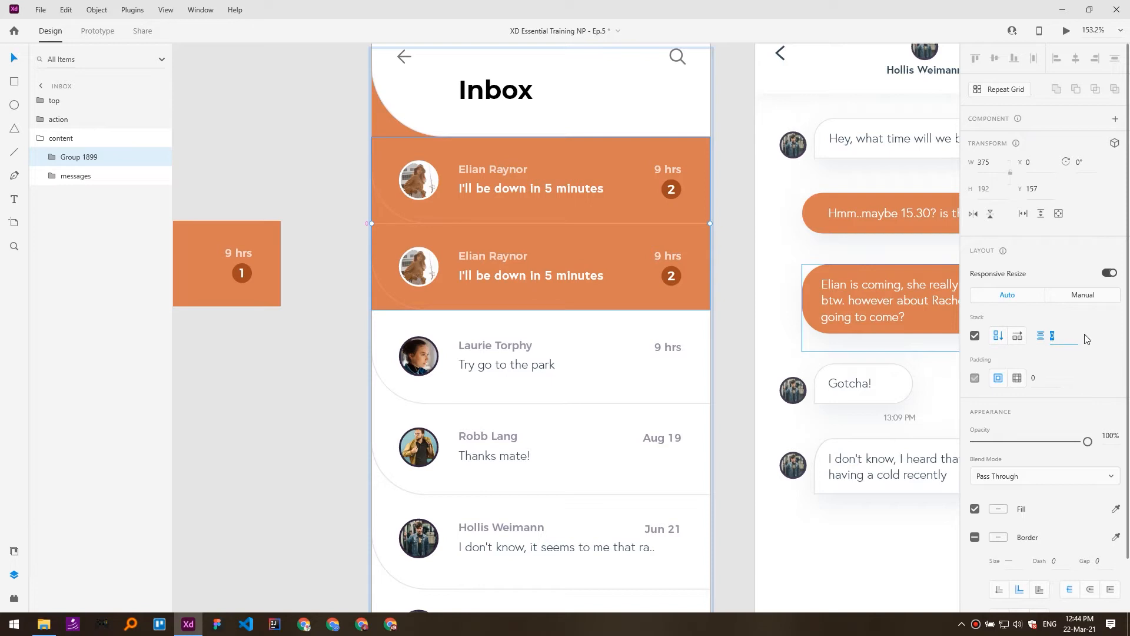
pyautogui.doubleClick(586, 272)
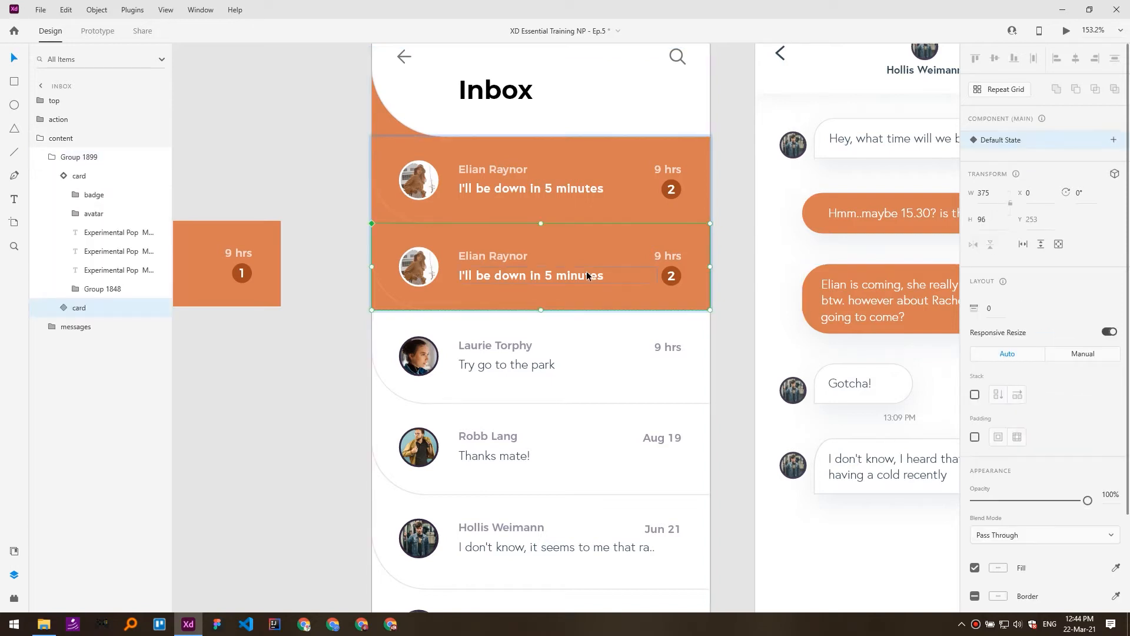
pyautogui.press('Up')
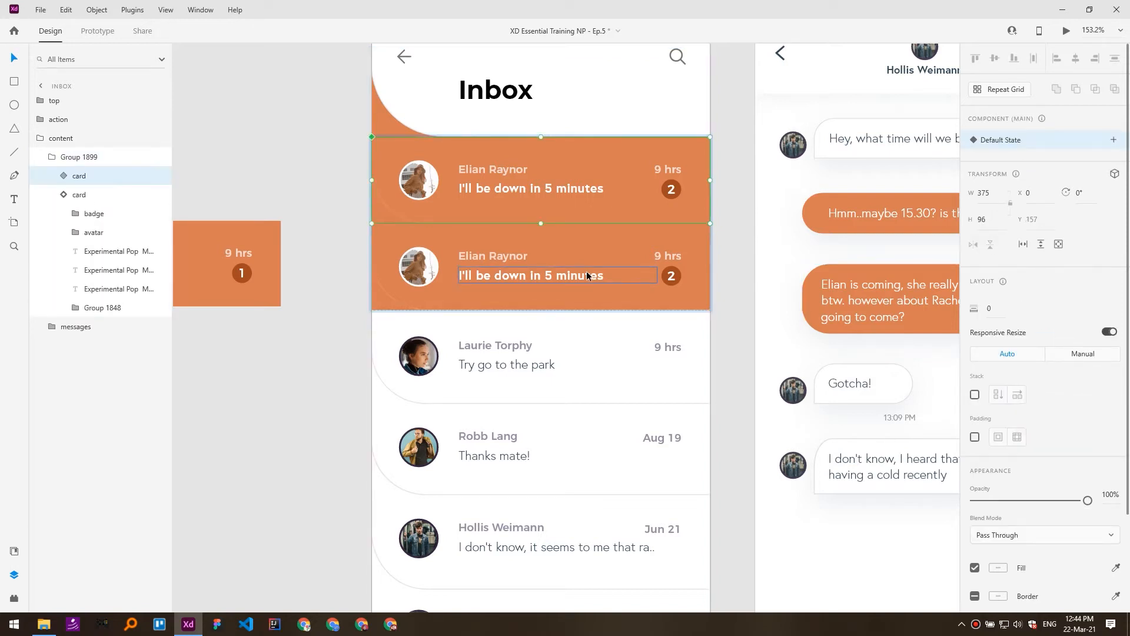
pyautogui.click(86, 161)
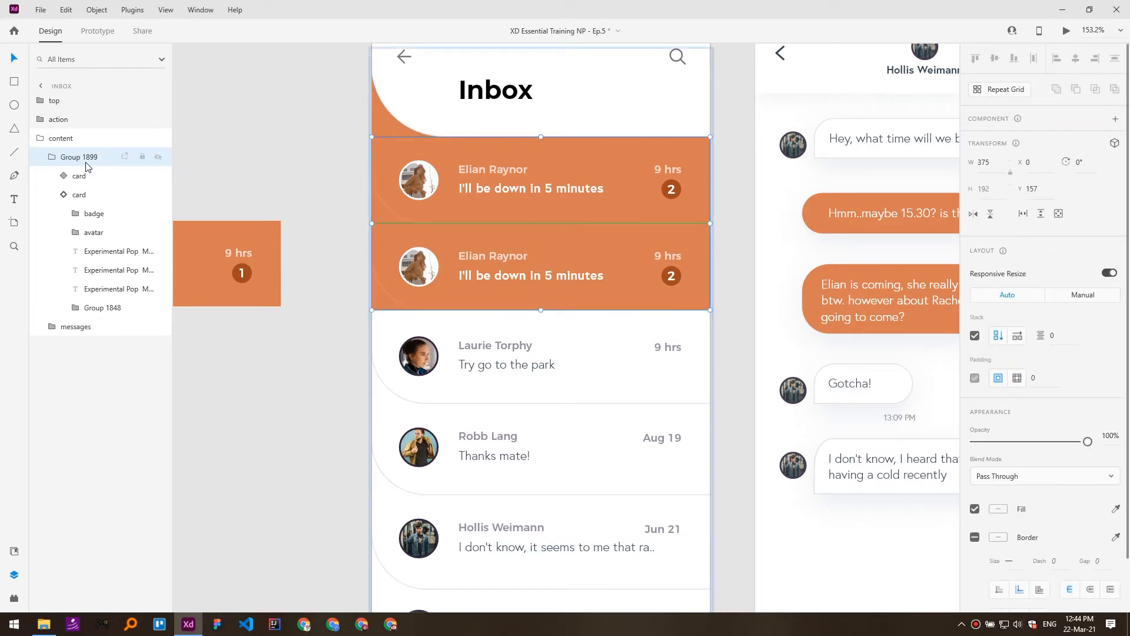
pyautogui.hotkey('ctrl', 'shift', 'g')
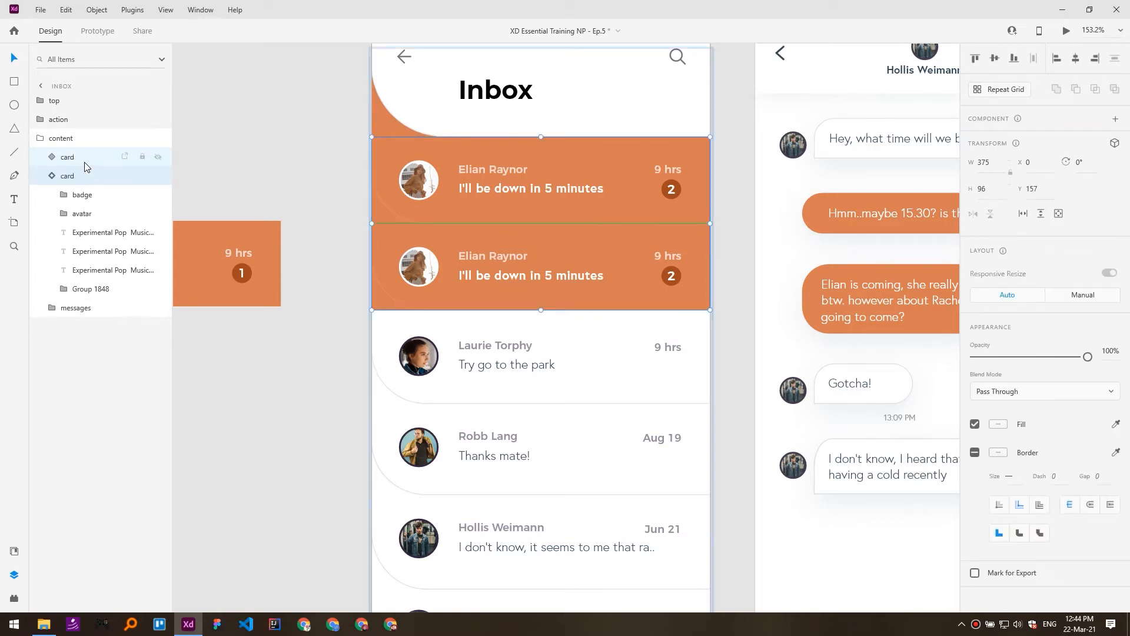
pyautogui.doubleClick(491, 170)
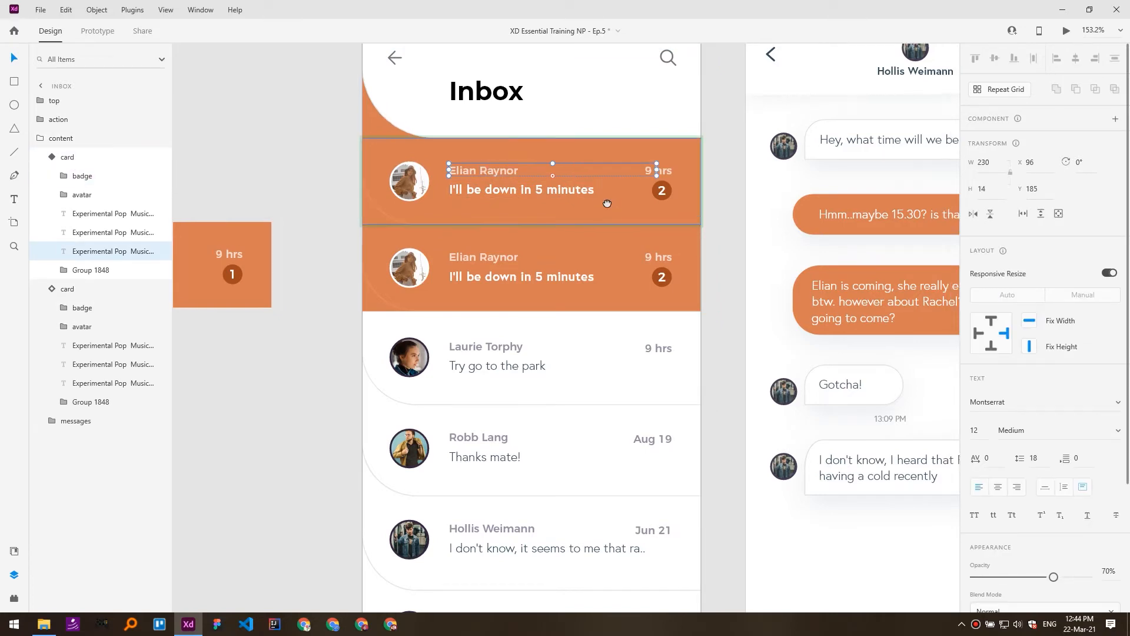
# - Change the first card's sender name text to 'Testing'
pyautogui.scroll(-1, 472, 224)
pyautogui.doubleClick(471, 232)
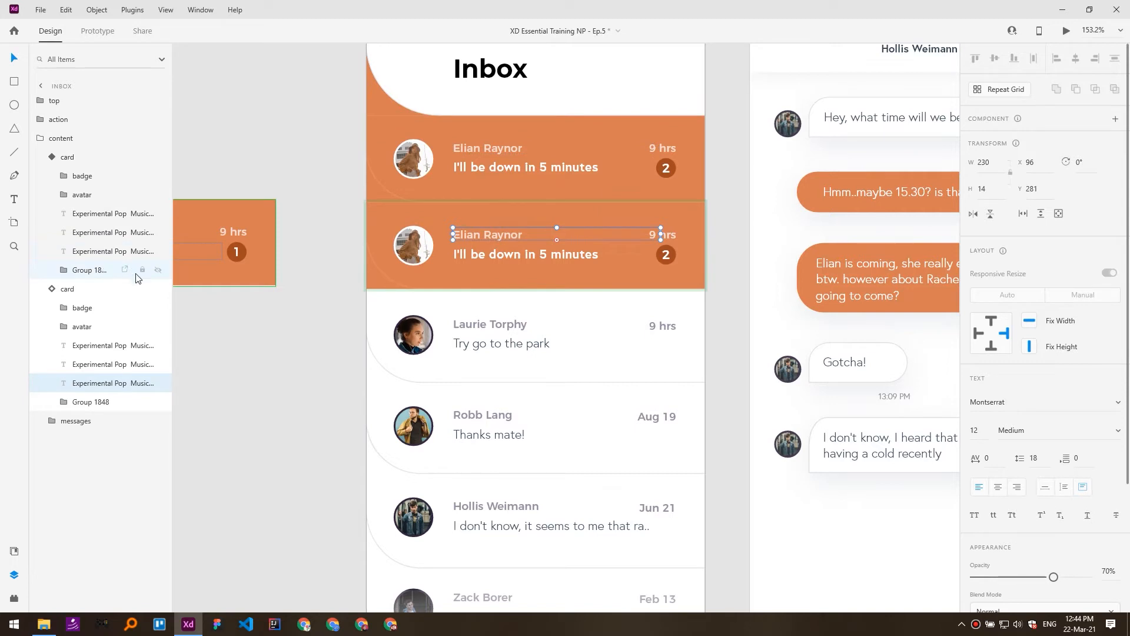
pyautogui.doubleClick(493, 151)
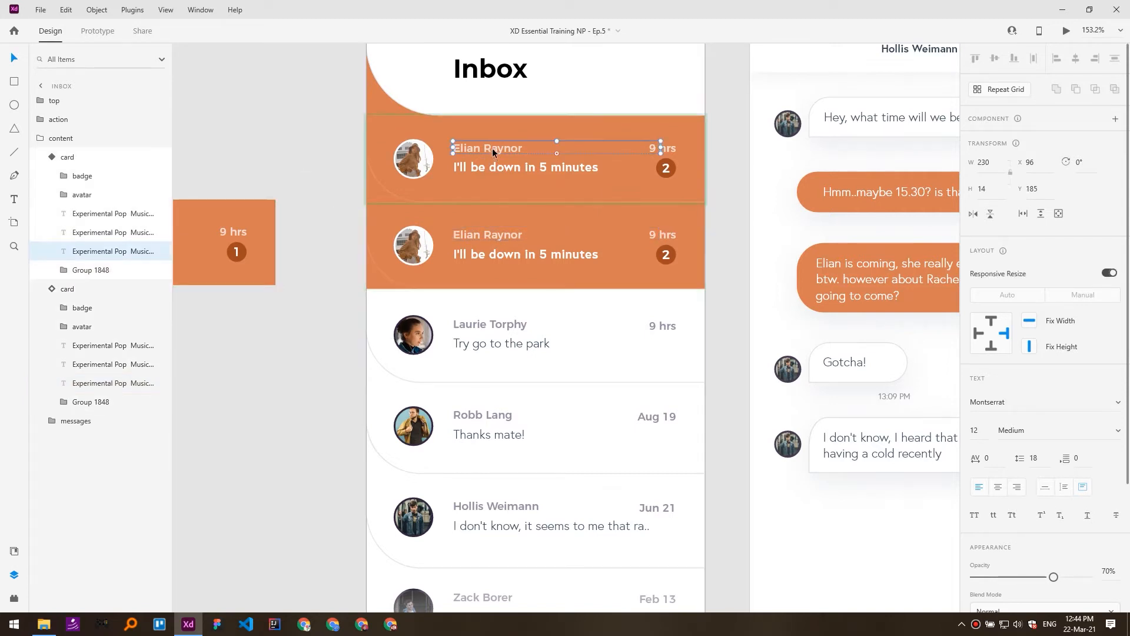
pyautogui.doubleClick(492, 147)
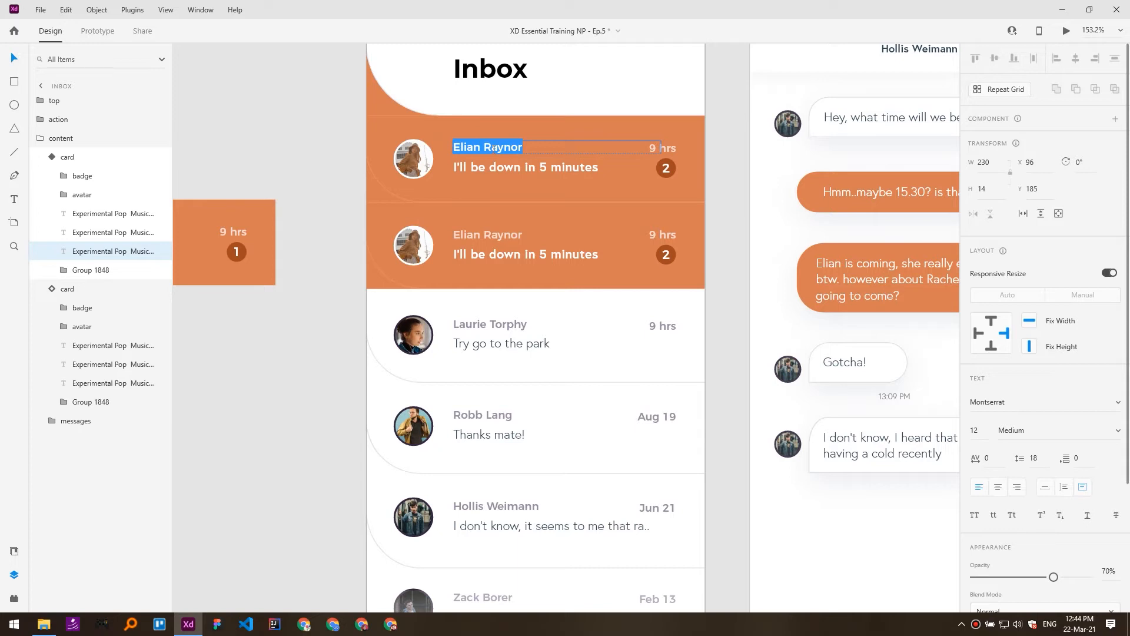
pyautogui.write('T')
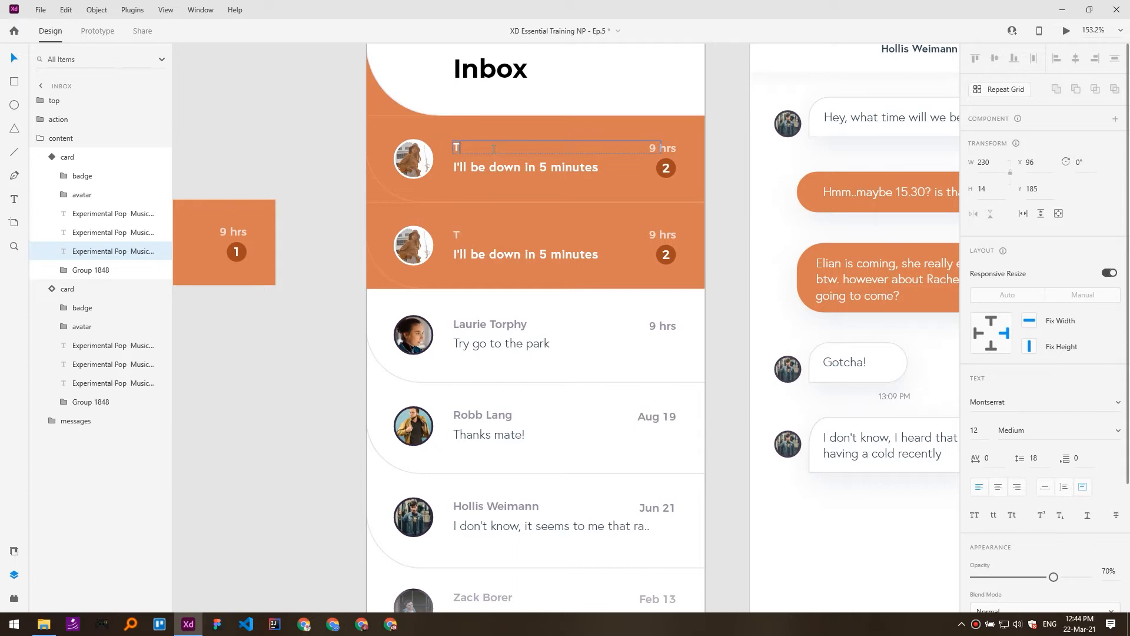
pyautogui.write('esting')
pyautogui.hotkey('ctrl', 'a')
pyautogui.press('BackSpace')
pyautogui.hotkey('ctrl', 'z')
pyautogui.press('Escape')
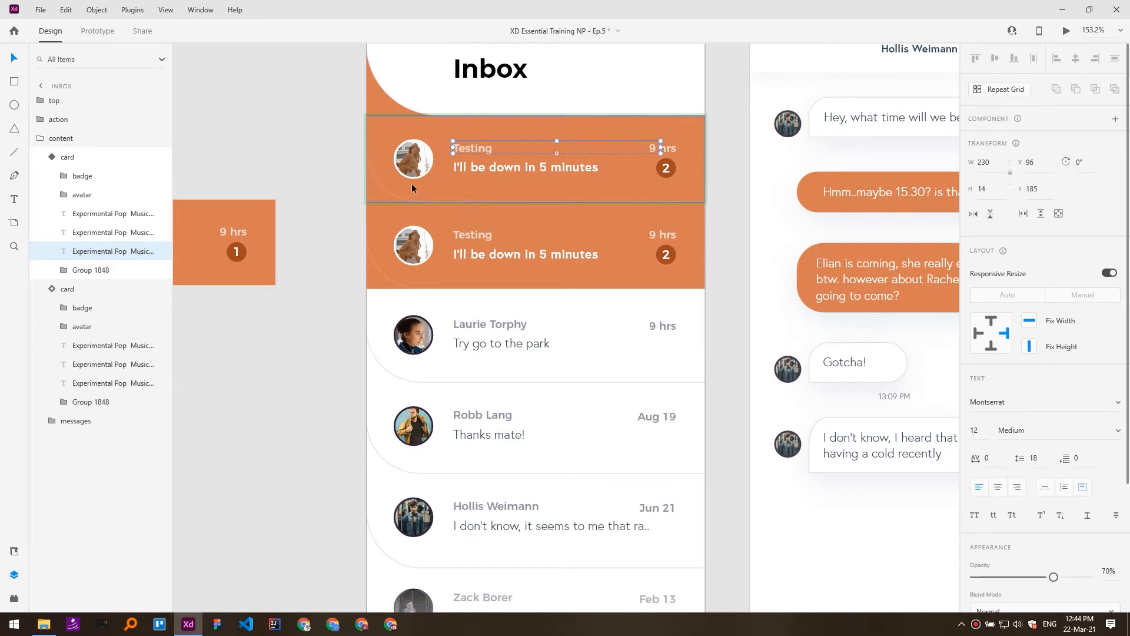
# - Try a corner radius of 100 on the card background, then undo back to 60
pyautogui.click(389, 191)
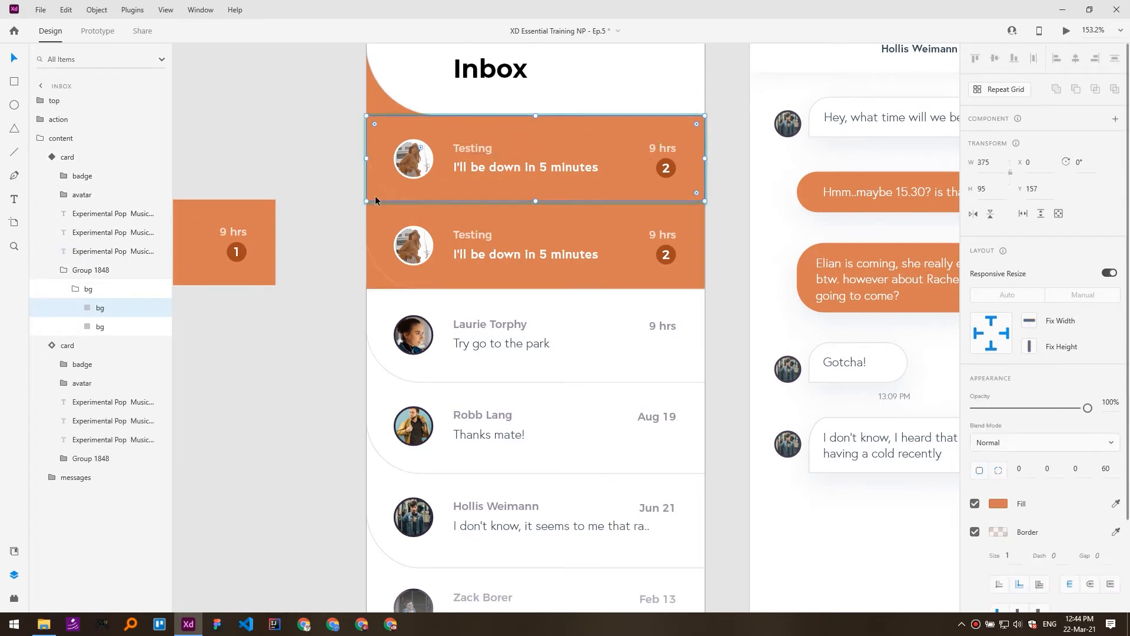
pyautogui.click(1105, 469)
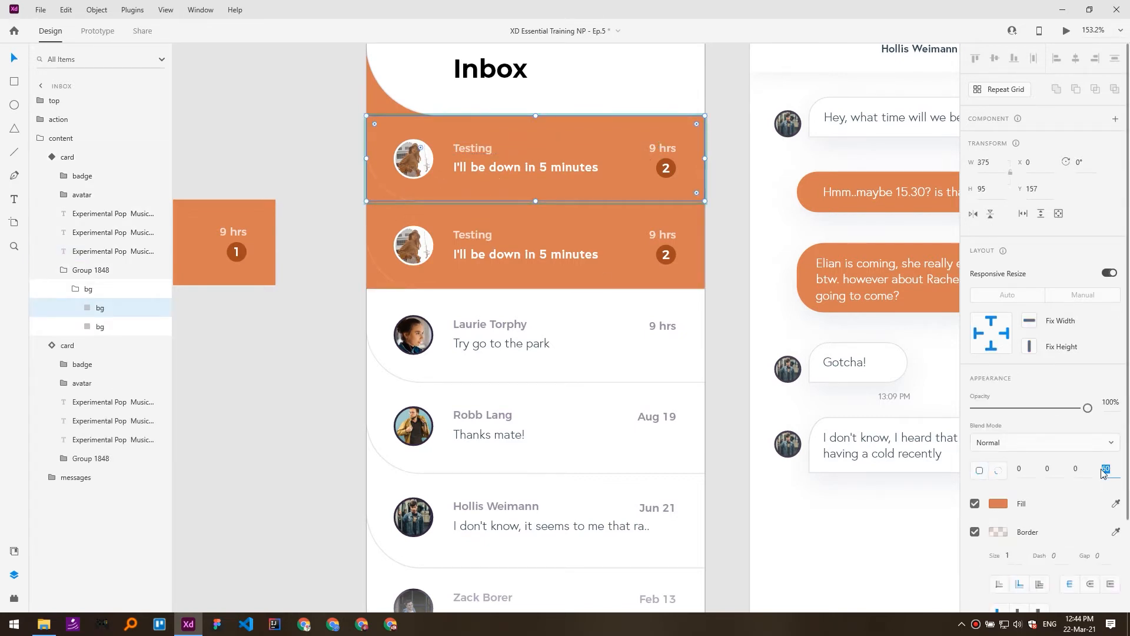
pyautogui.write('100')
pyautogui.press('Return')
pyautogui.hotkey('ctrl', 'z')
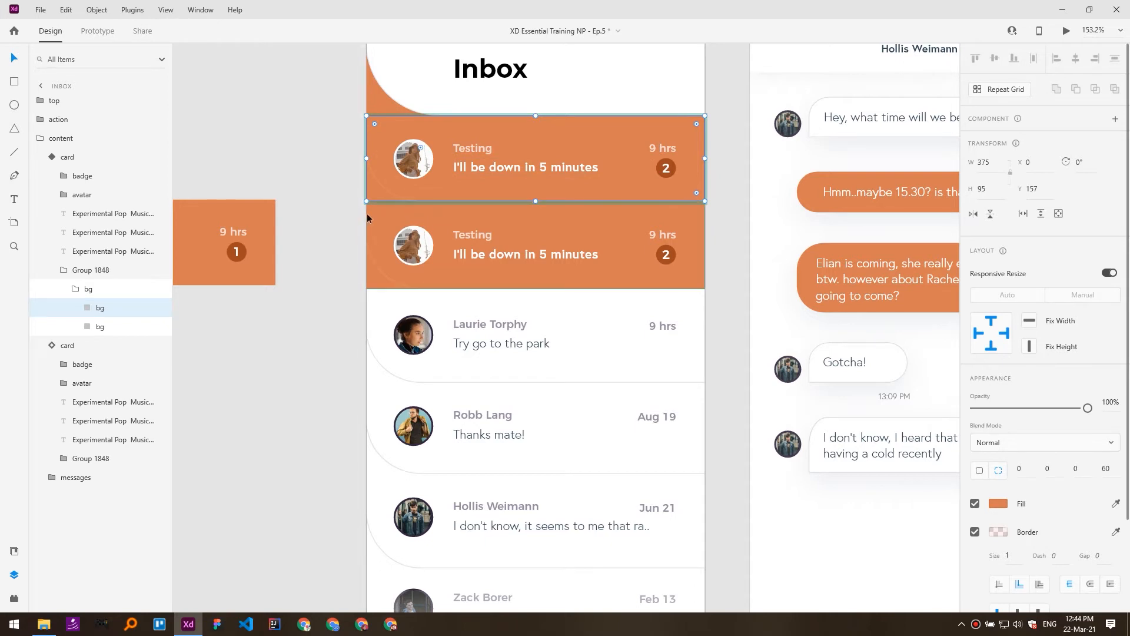
pyautogui.click(496, 224)
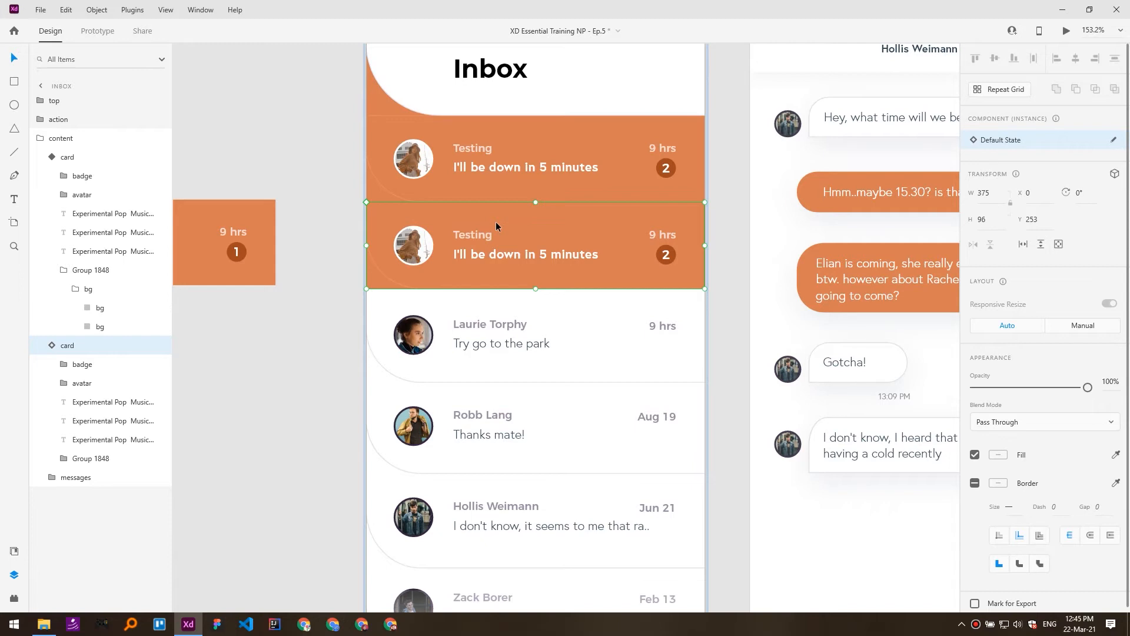
# - Replace the second card's Testing title with a new contact name
pyautogui.doubleClick(480, 233)
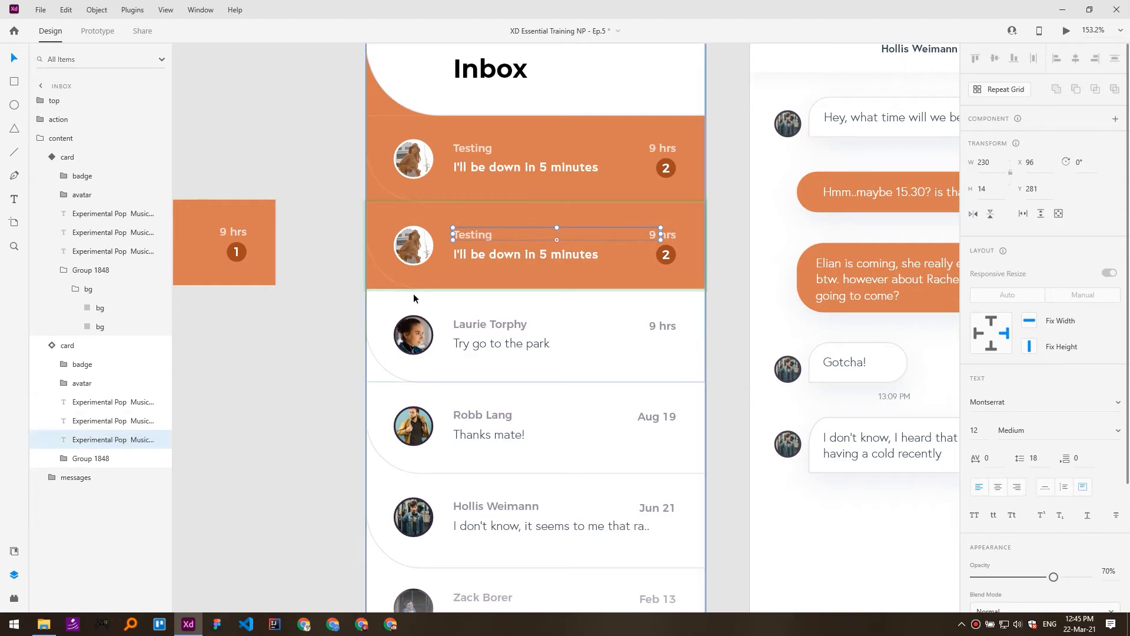
pyautogui.doubleClick(482, 235)
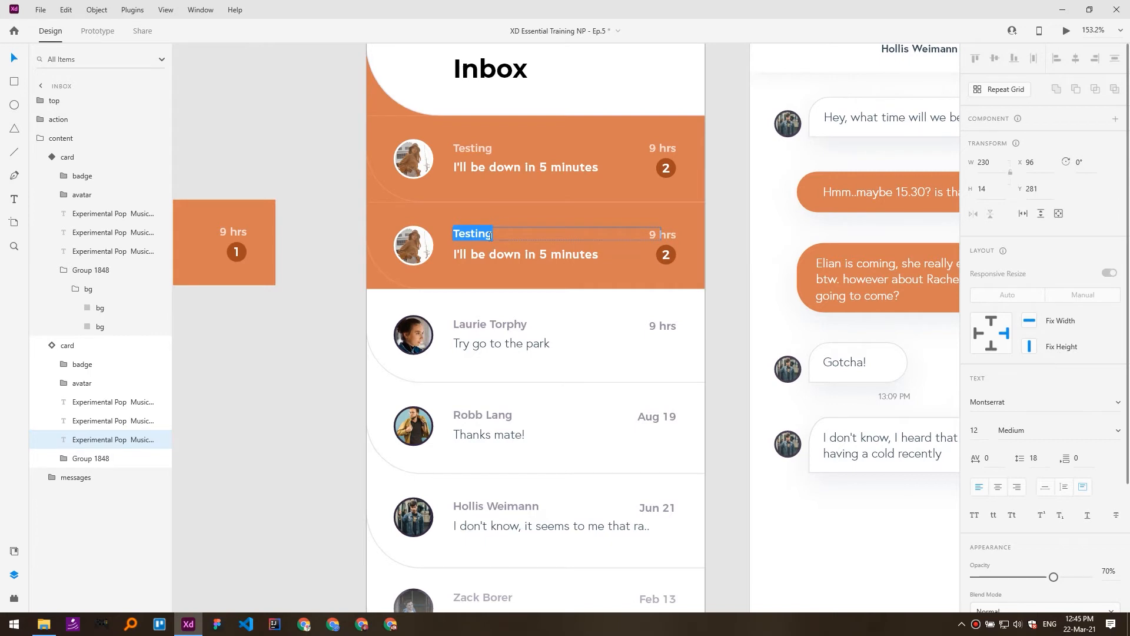
pyautogui.write('Elnoir')
pyautogui.press('Escape')
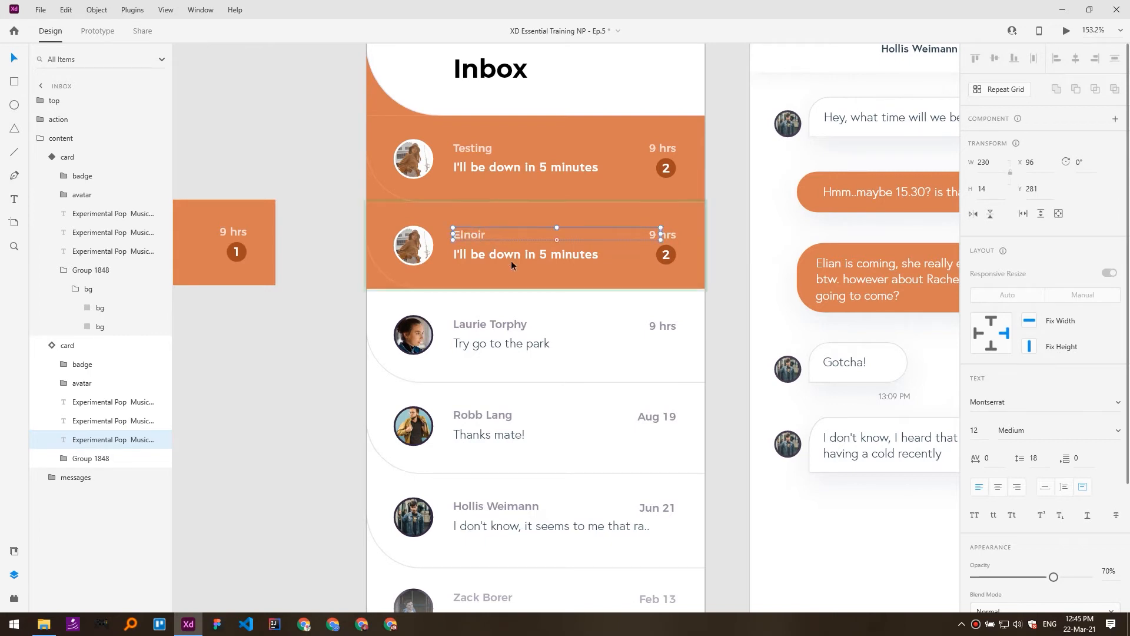
# - Replace the first card's Testing title with a different contact name
pyautogui.click(490, 147)
pyautogui.doubleClick(481, 150)
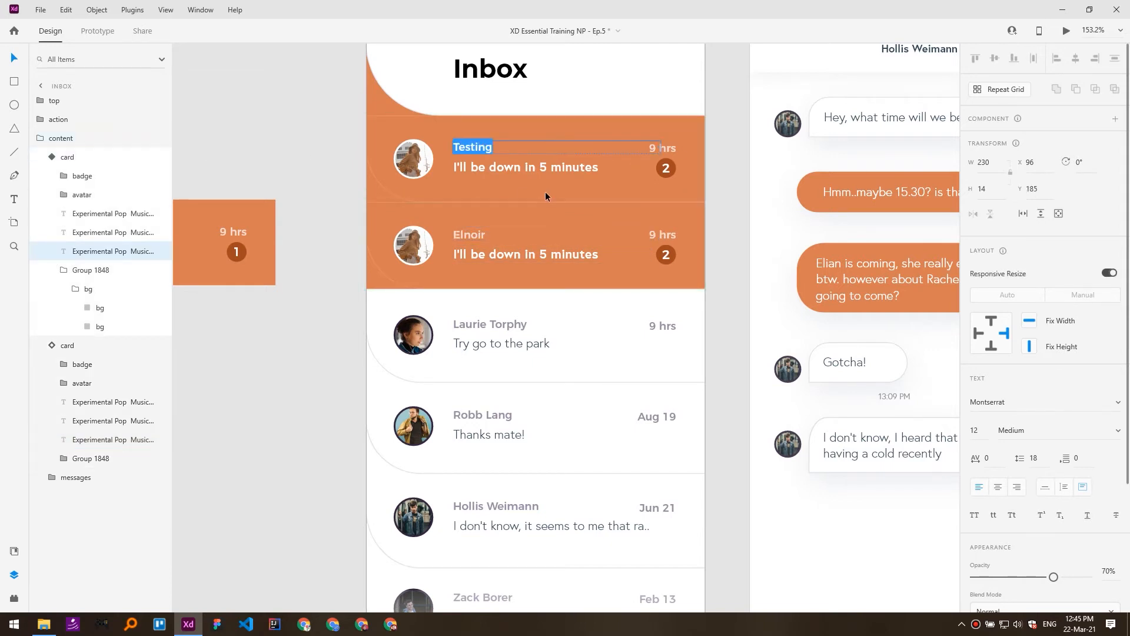
pyautogui.write('Laure')
pyautogui.press('BackSpace')
pyautogui.write('en Hobss')
pyautogui.press('Escape')
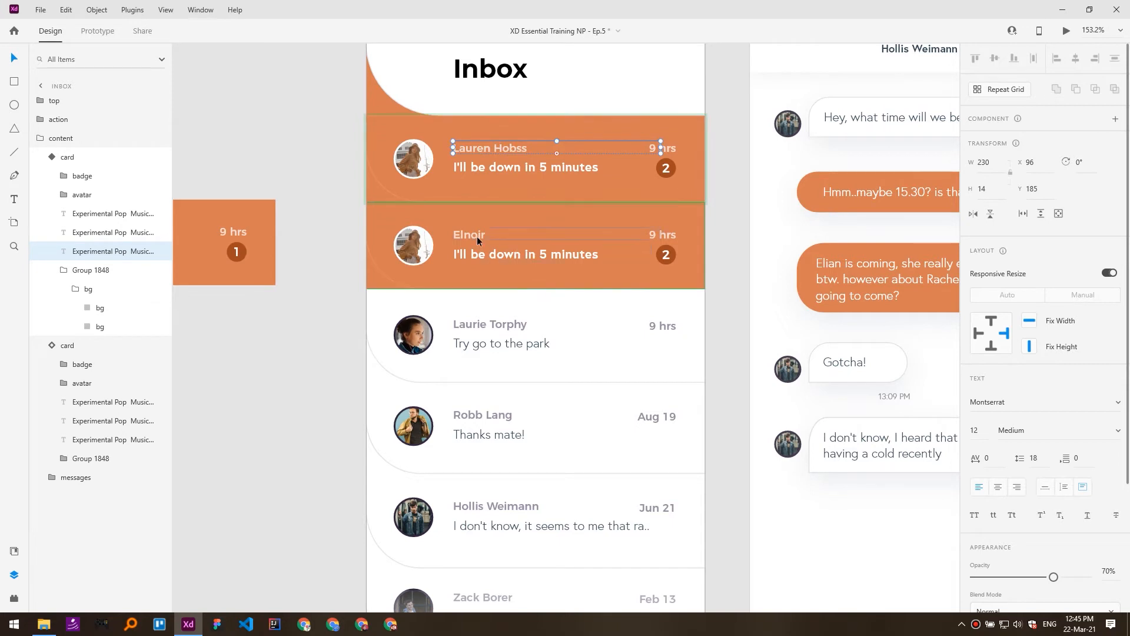
# - Try editing the first card's message text, then revert it to the original wording
pyautogui.click(499, 171)
pyautogui.doubleClick(506, 165)
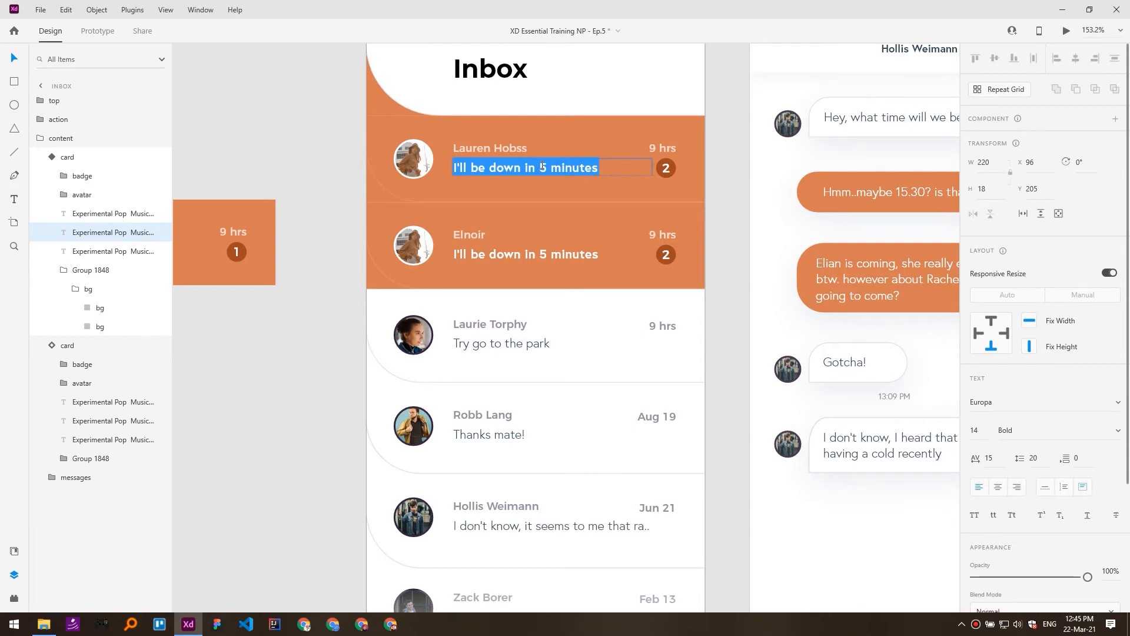
pyautogui.write('Except')
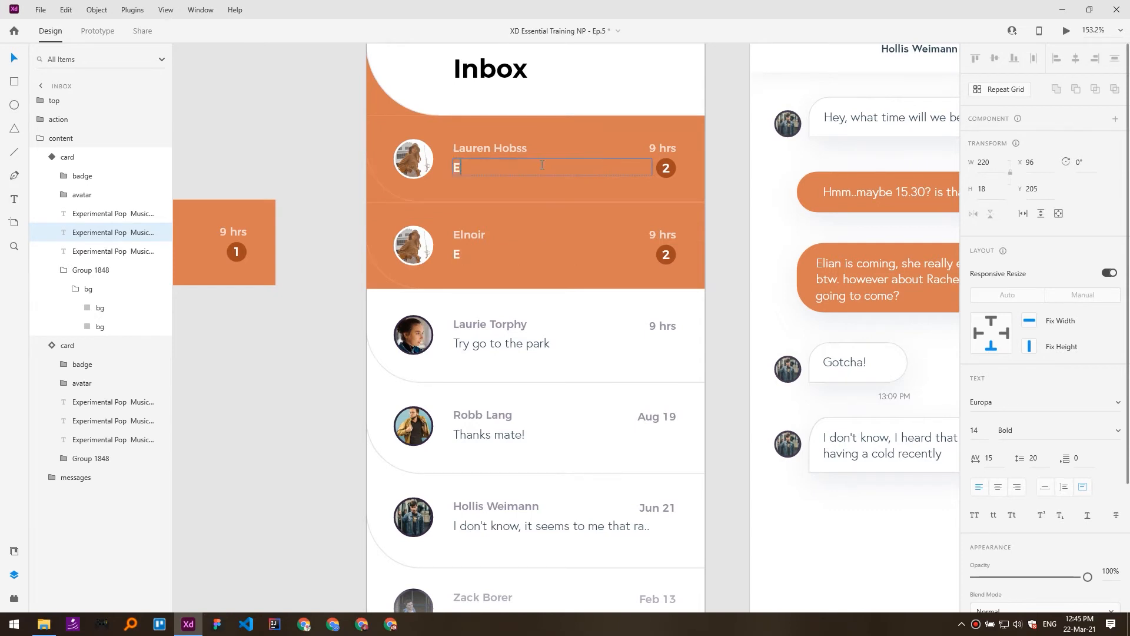
pyautogui.press('Escape')
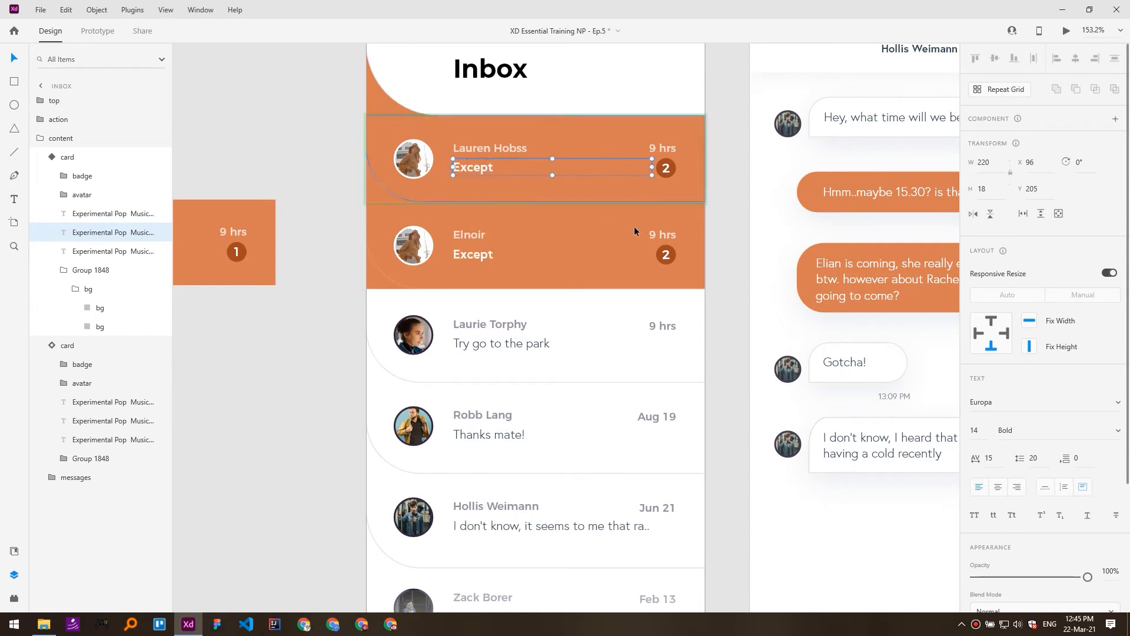
pyautogui.hotkey('ctrl', 'z')
pyautogui.click(489, 188)
pyautogui.moveTo(486, 186); pyautogui.dragTo(509, 179)
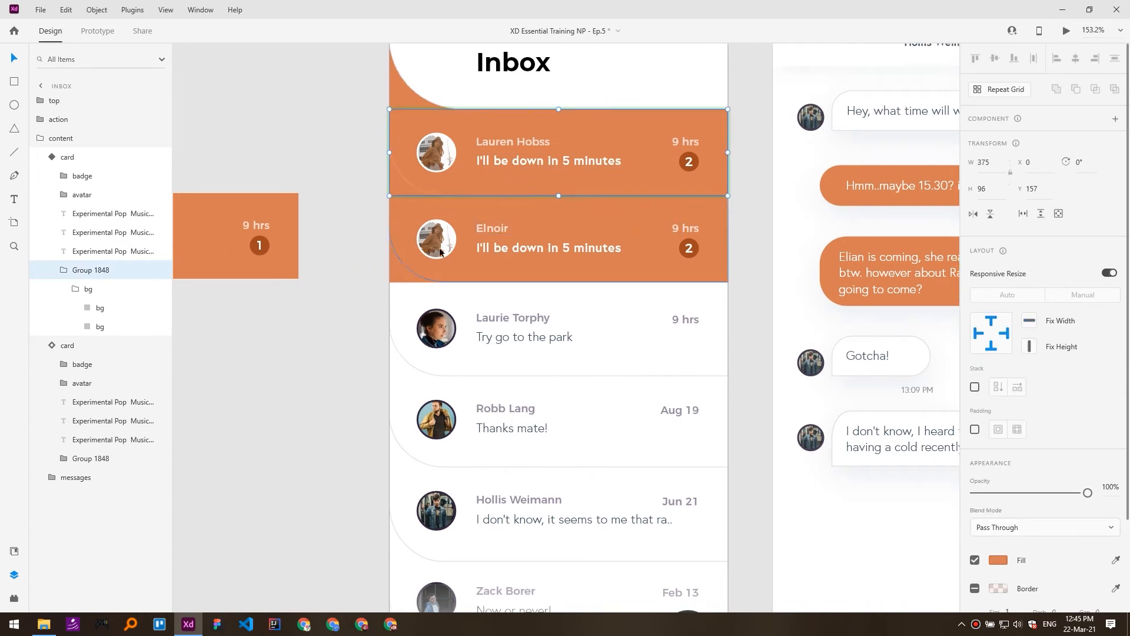
# - Set the second card's background fill to white, FFFFFF
pyautogui.keyDown('ctrl'); pyautogui.click(398, 268); pyautogui.keyUp('ctrl')
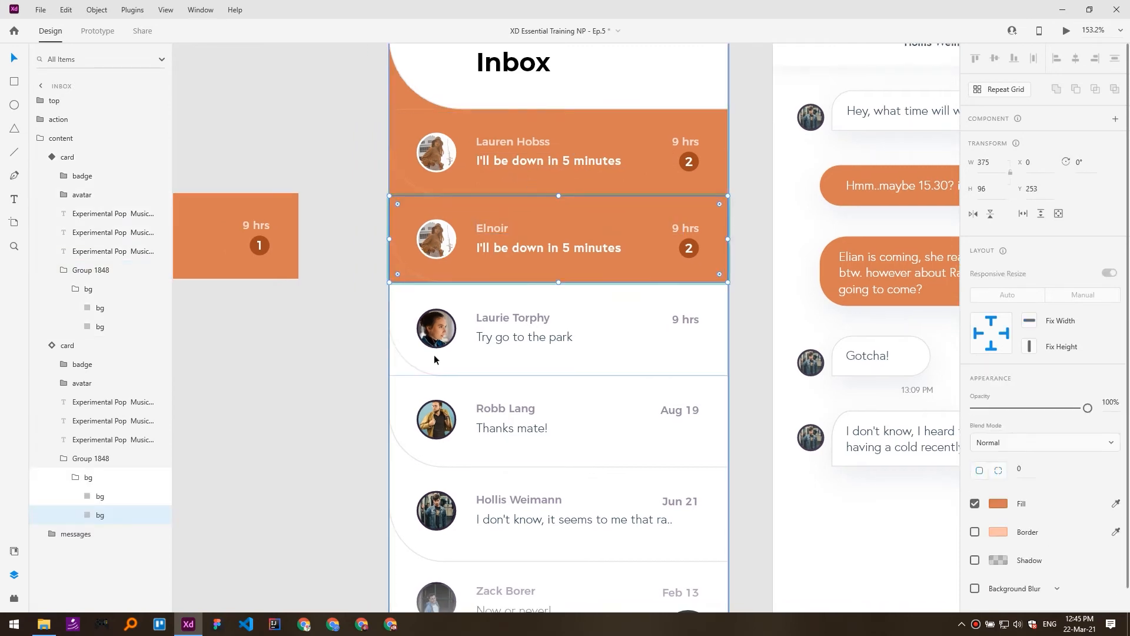
pyautogui.click(998, 504)
pyautogui.click(857, 456)
pyautogui.write('ffffff')
pyautogui.press('Return')
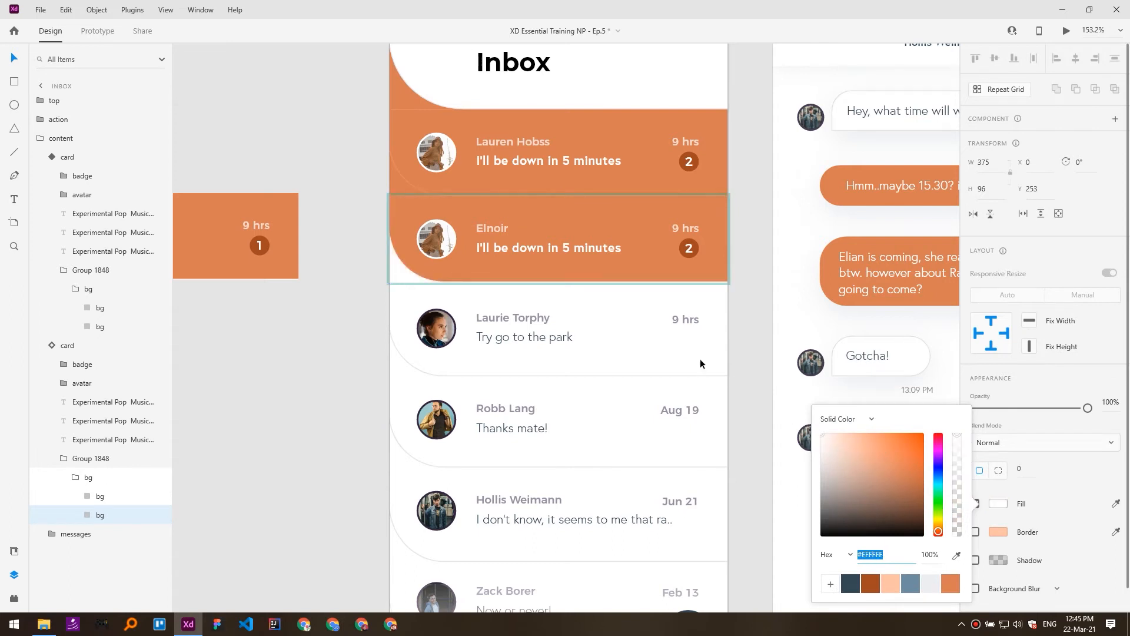
pyautogui.click(432, 234)
# - Try a darker fill on the first card's background, then revert to the orange
pyautogui.doubleClick(398, 179)
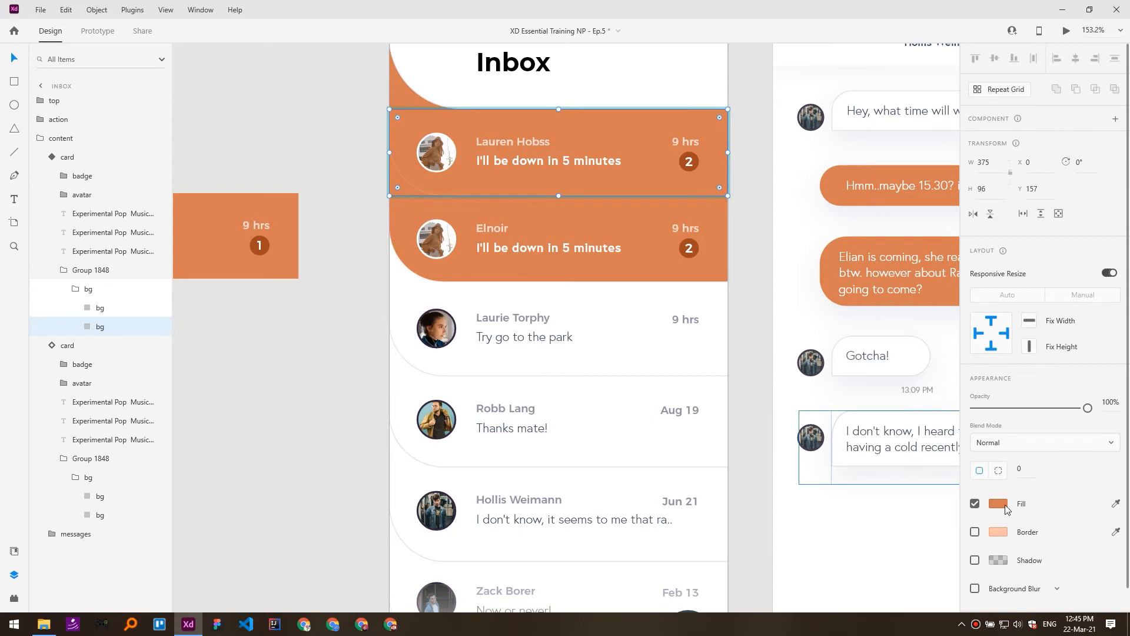
pyautogui.click(1003, 510)
pyautogui.click(878, 459)
pyautogui.moveTo(850, 504); pyautogui.dragTo(824, 536)
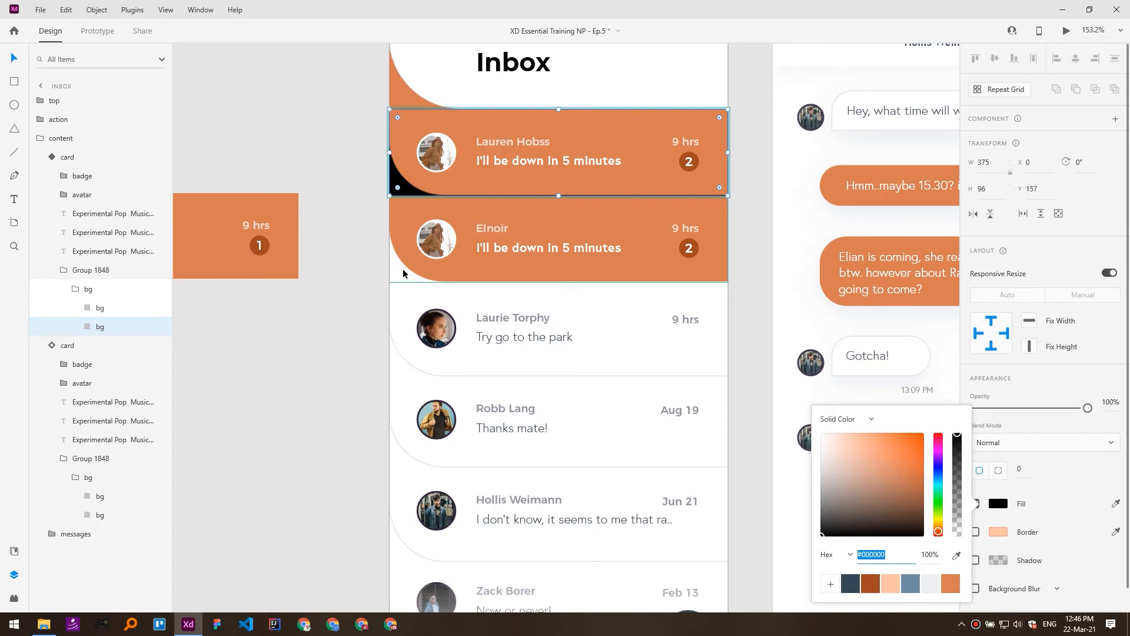
pyautogui.hotkey('ctrl', 'z')
pyautogui.hotkey('ctrl', 'z')
pyautogui.click(352, 291)
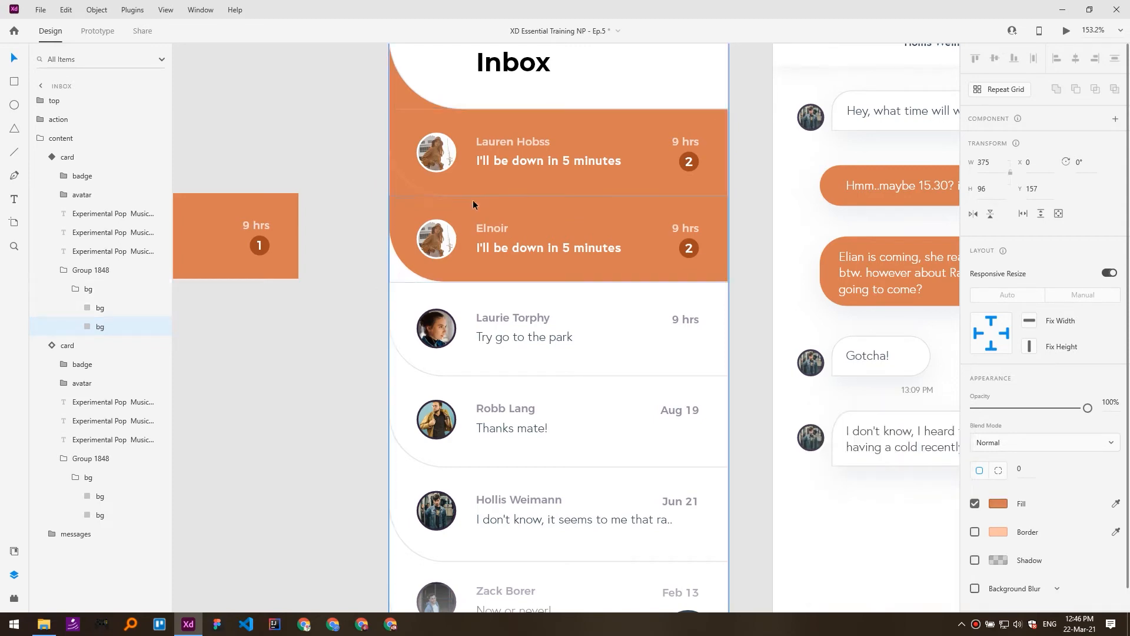
pyautogui.scroll(-5, 494, 187)
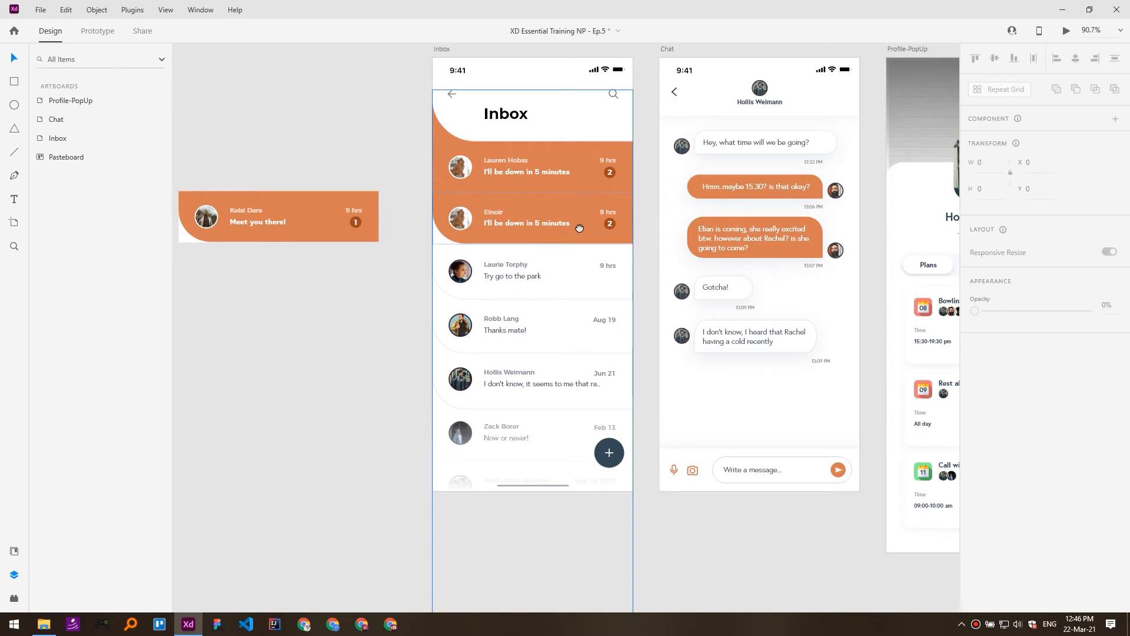
# - Pan to the Profile-PopUp artboard and select the first card in the Plans grid
pyautogui.moveTo(591, 229); pyautogui.dragTo(408, 210)
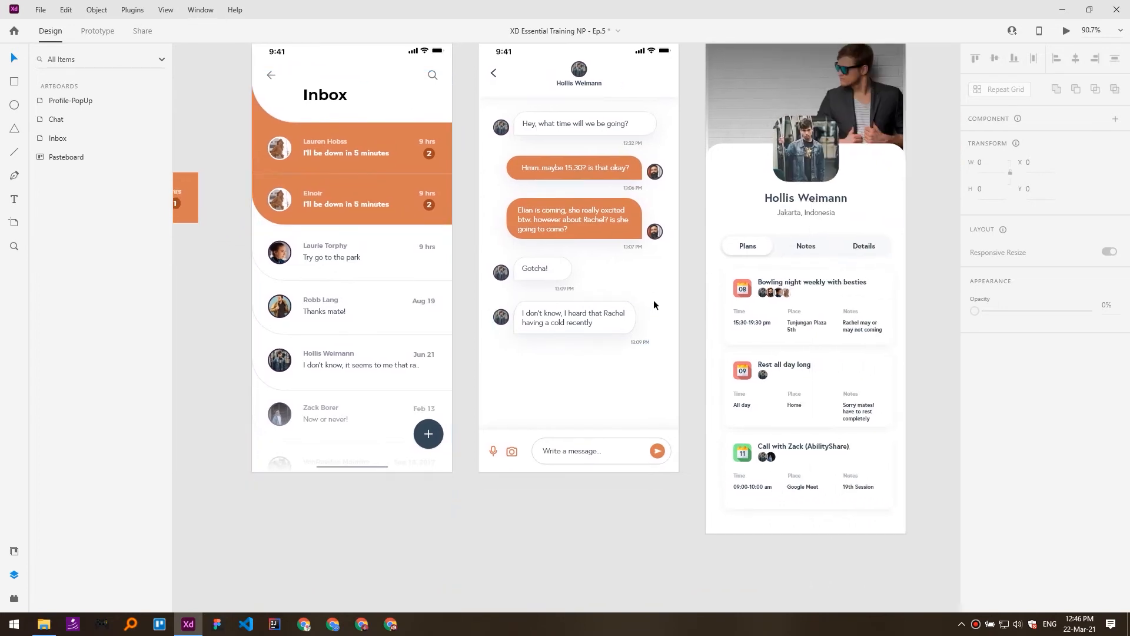
pyautogui.moveTo(656, 300); pyautogui.dragTo(395, 264)
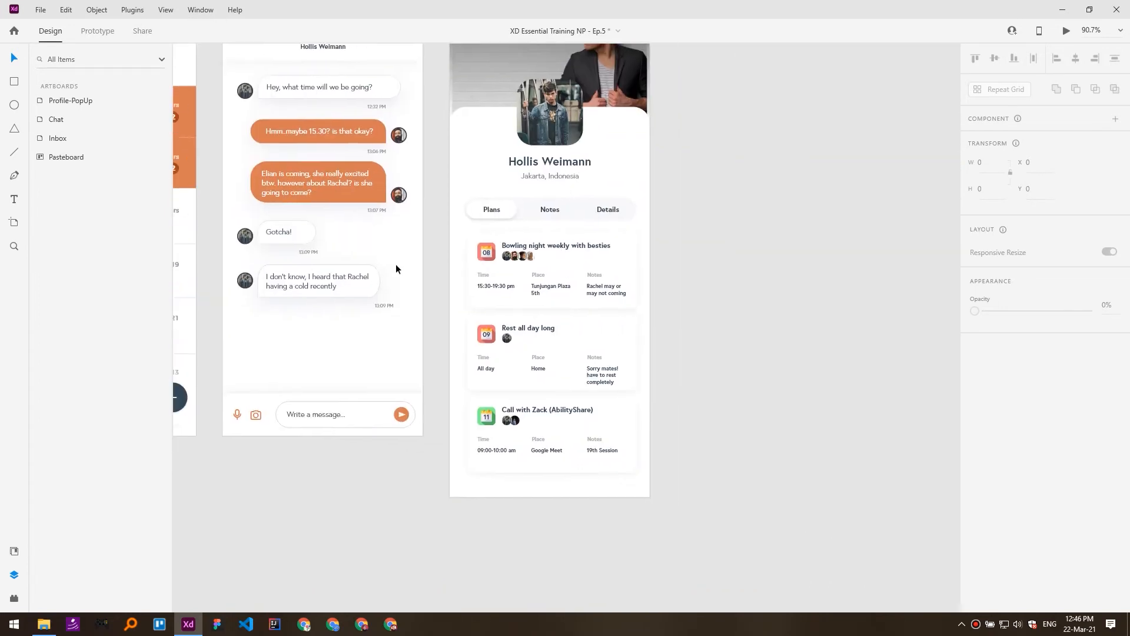
pyautogui.doubleClick(572, 271)
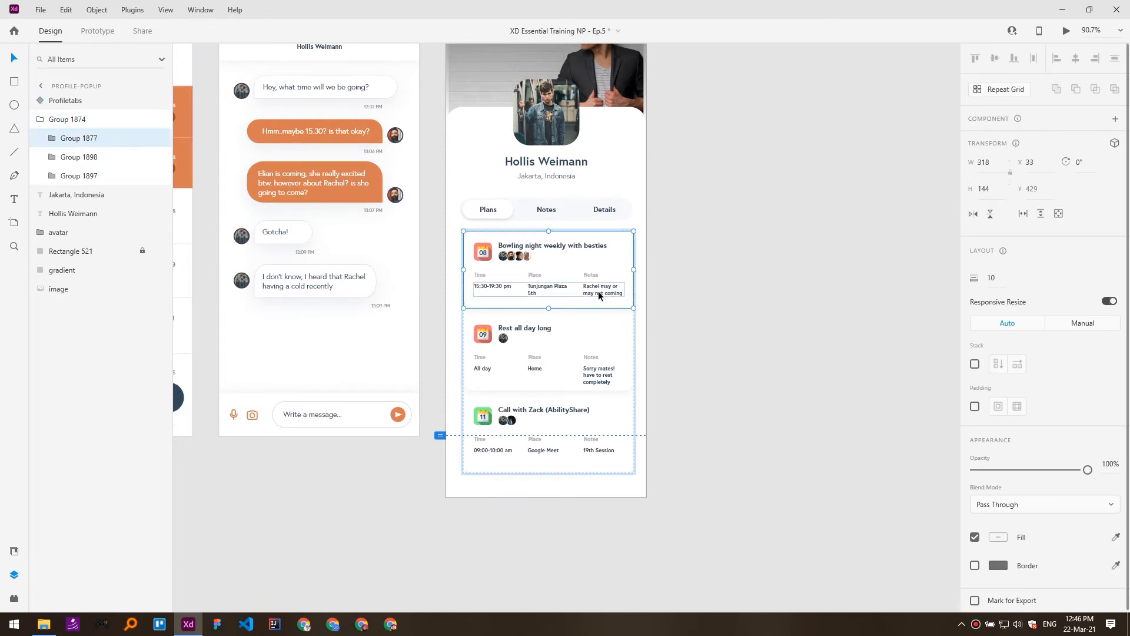
# - Make the Bowling night plan card a main component with Make Component / Ctrl+K
pyautogui.rightClick(569, 271)
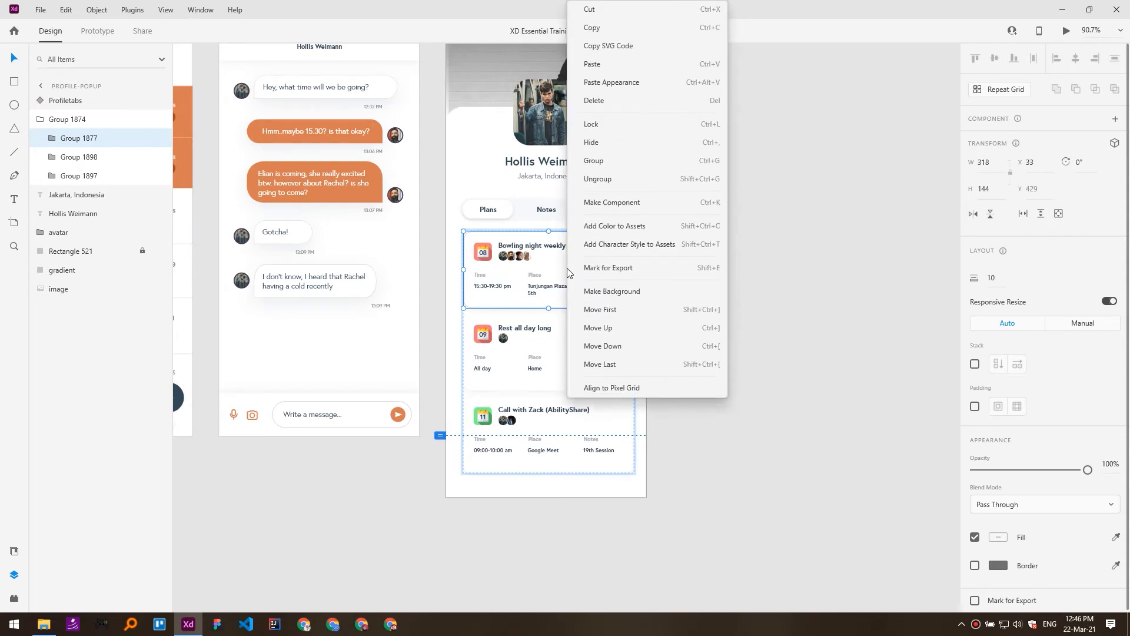
pyautogui.click(638, 203)
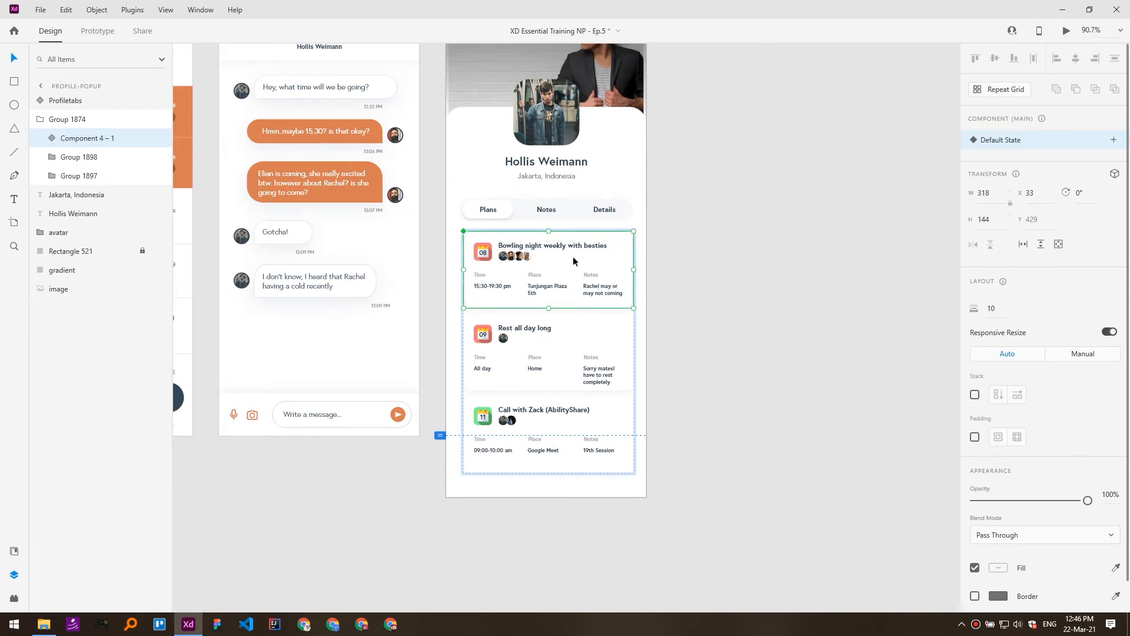
pyautogui.hotkey('ctrl', 'z')
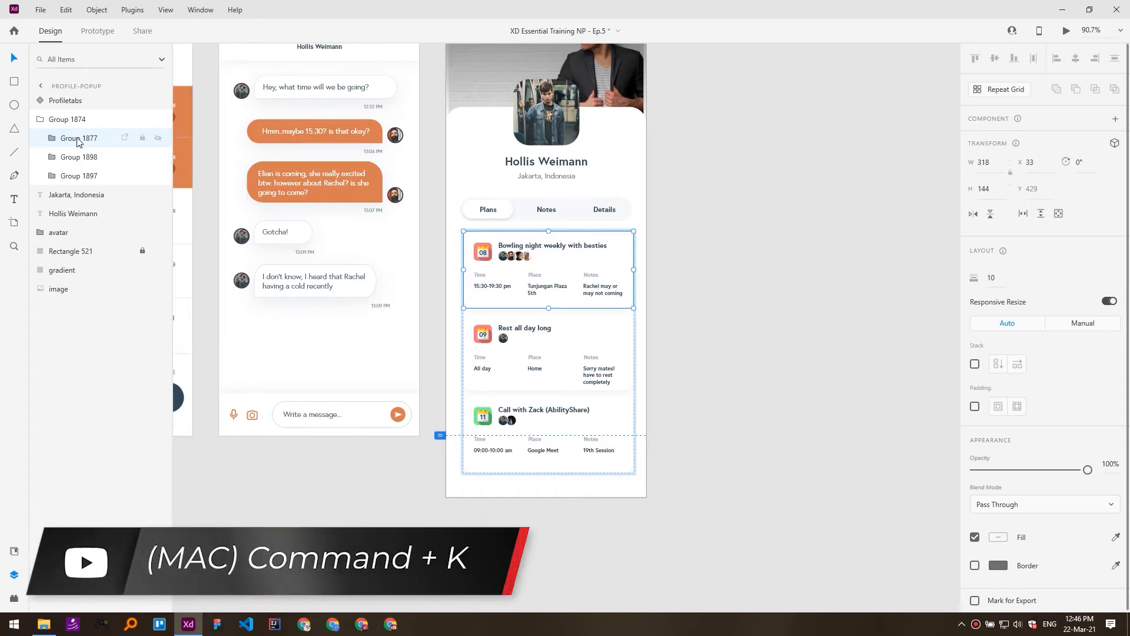
pyautogui.hotkey('ctrl', 'k')
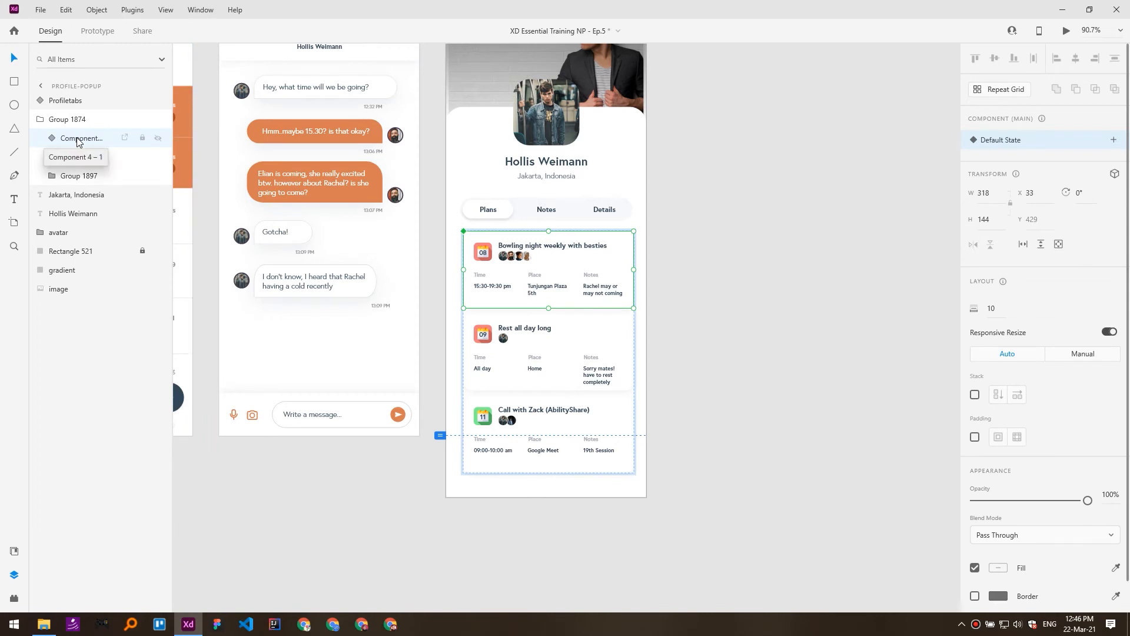
pyautogui.hotkey('ctrl', 'z')
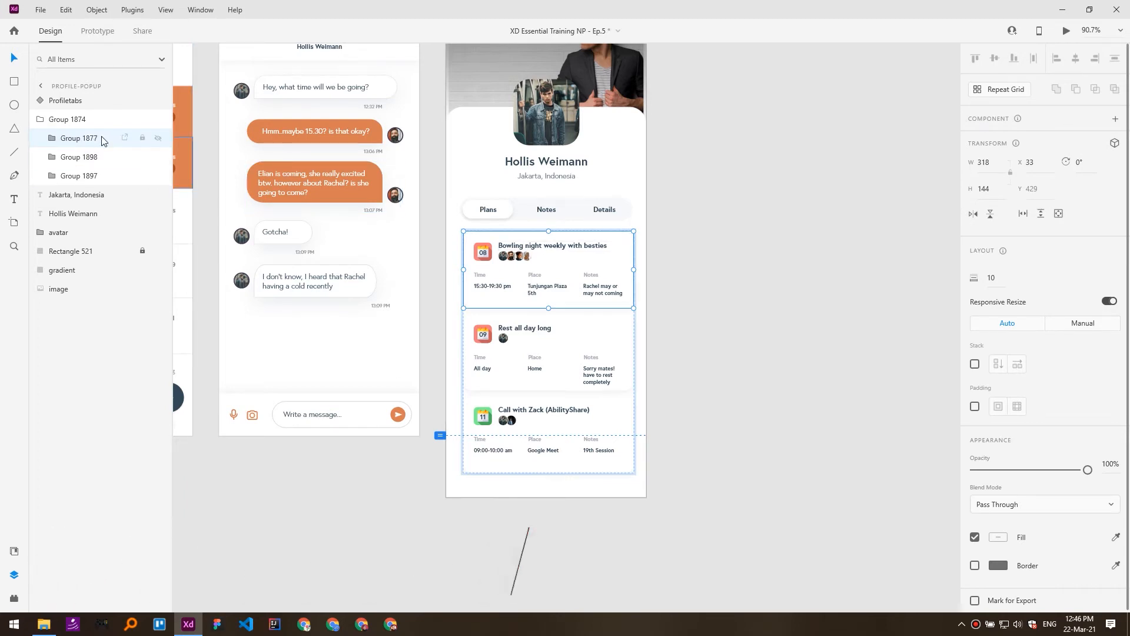
pyautogui.hotkey('ctrl', 'k')
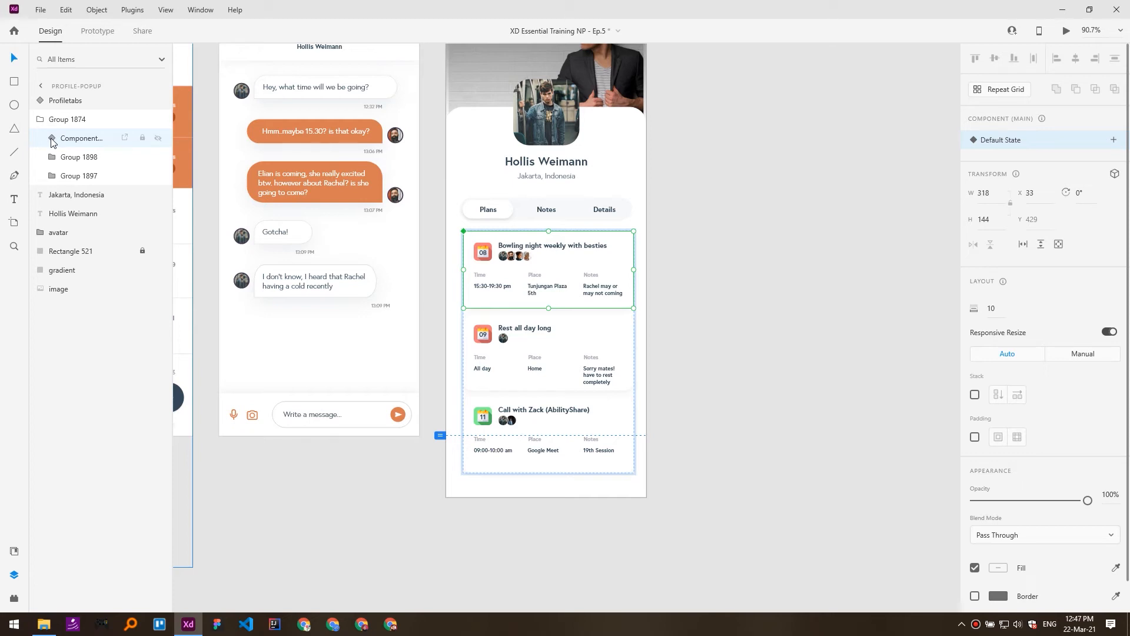
pyautogui.click(14, 551)
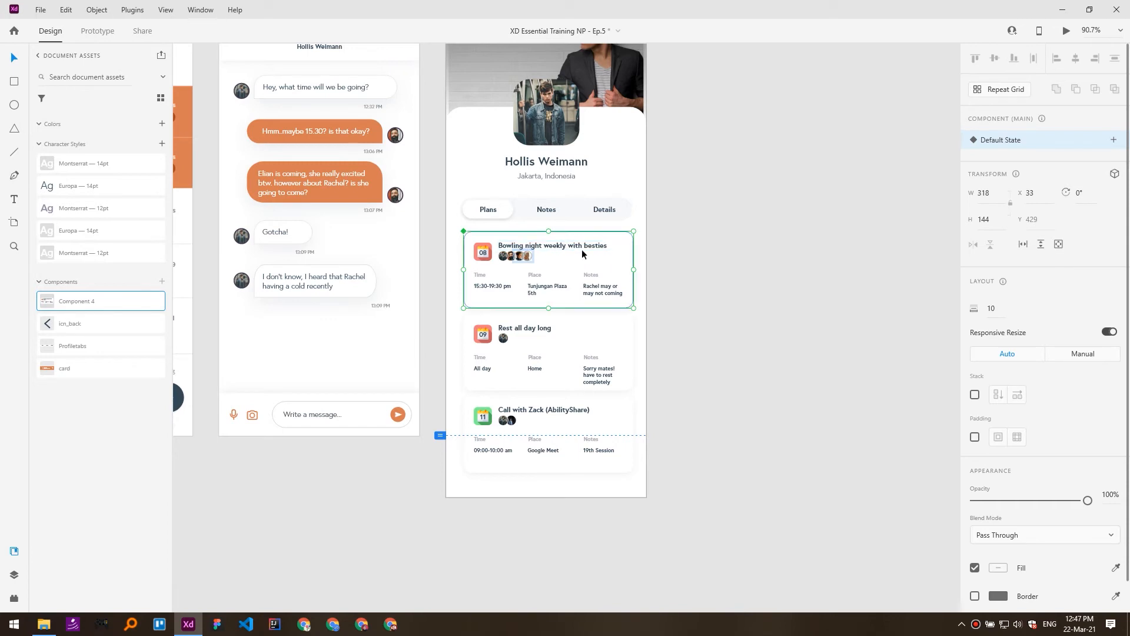
pyautogui.click(15, 574)
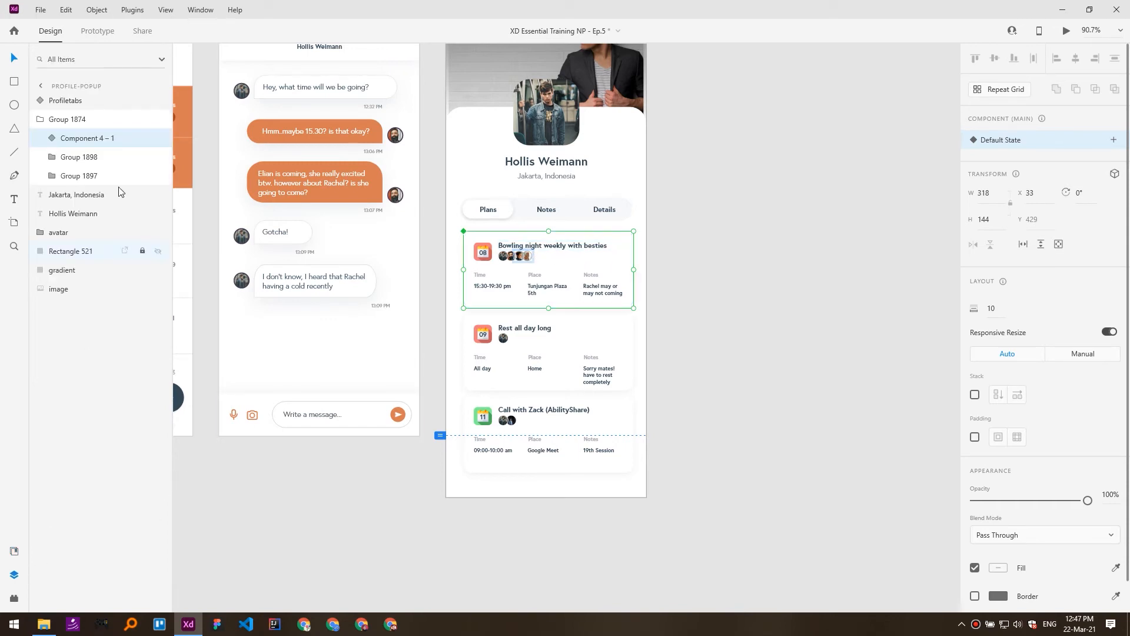
# - Revert the plan card component and rename its layer to 'Plan Card'
pyautogui.hotkey('ctrl', 'shift', 'g')
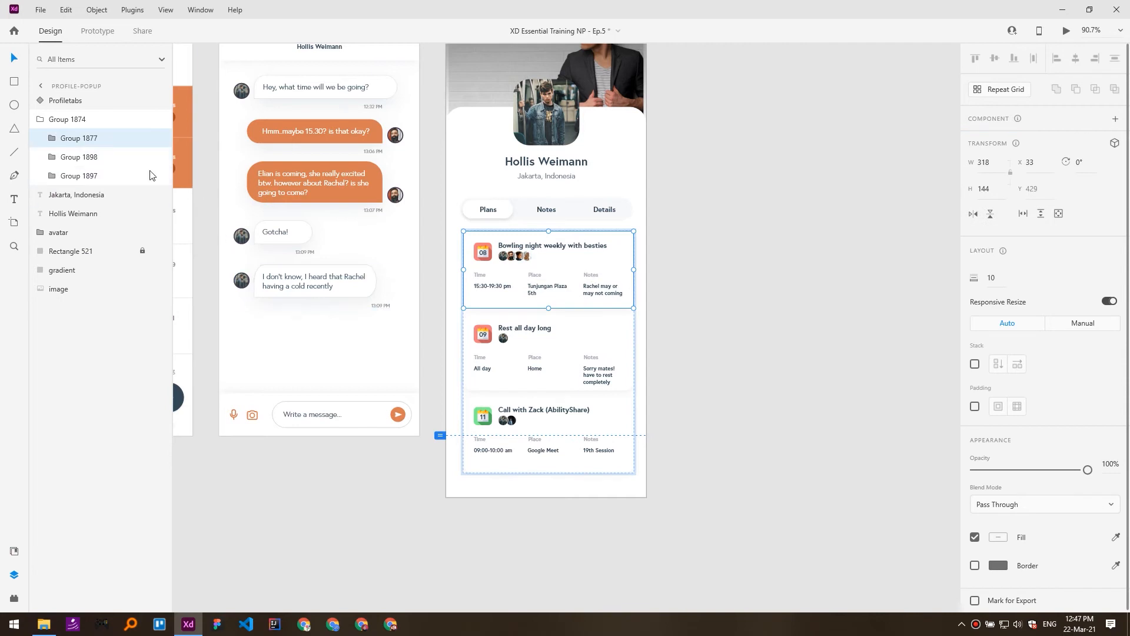
pyautogui.doubleClick(109, 140)
pyautogui.write('Plan Card')
pyautogui.press('Escape')
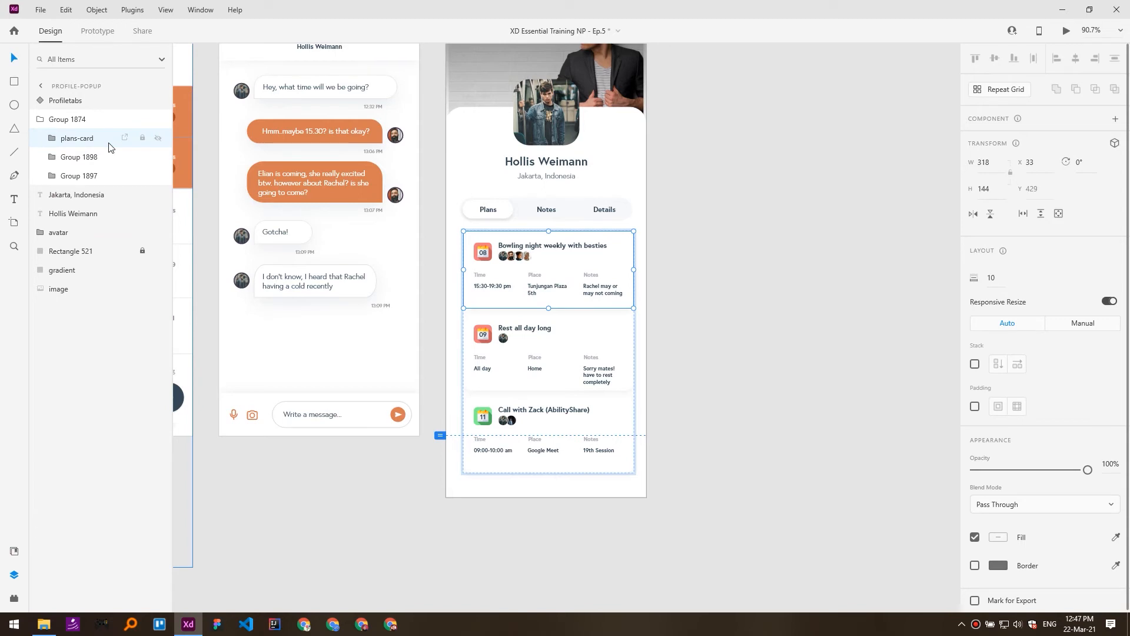
# - Make the plan card a component, check it in the Assets panel, then undo it
pyautogui.hotkey('ctrl', 'k')
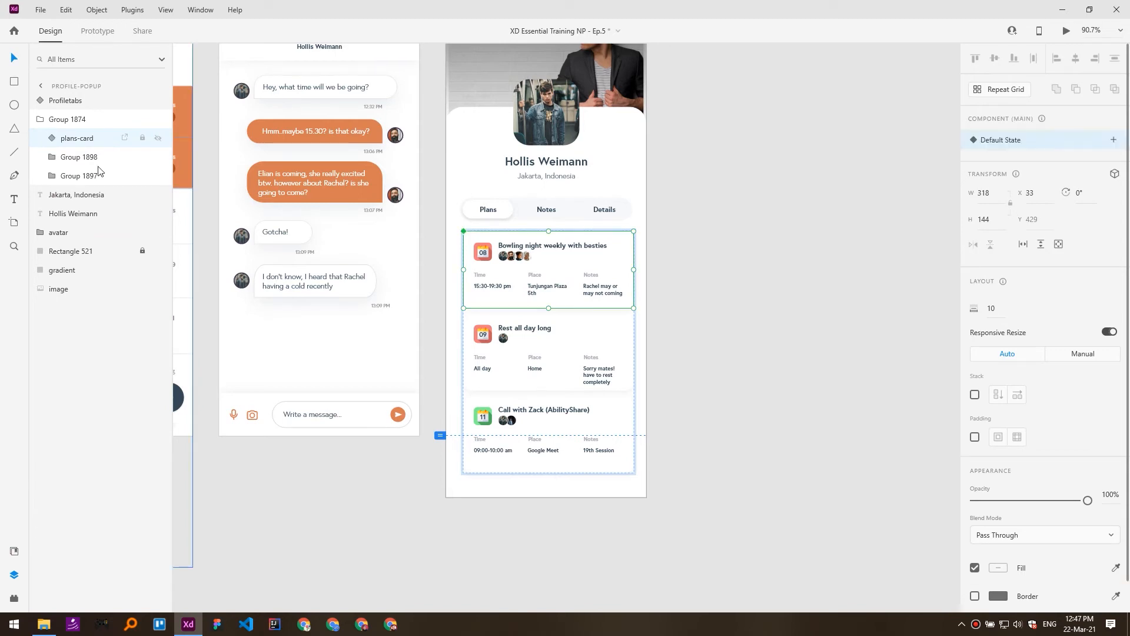
pyautogui.click(16, 550)
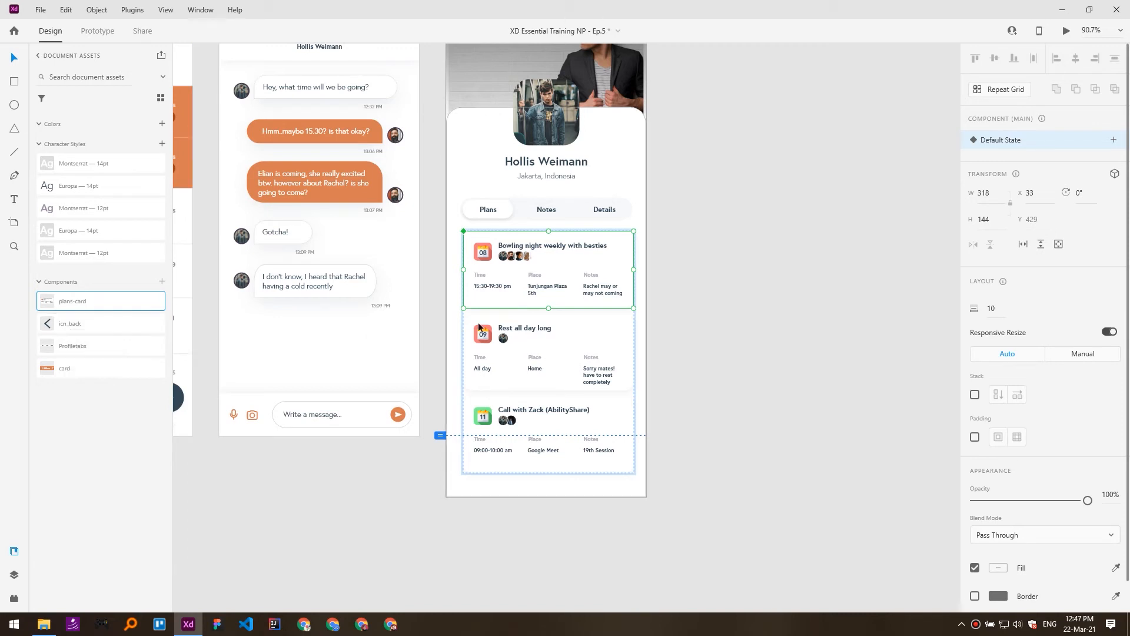
pyautogui.hotkey('ctrl', 'shift', 'g')
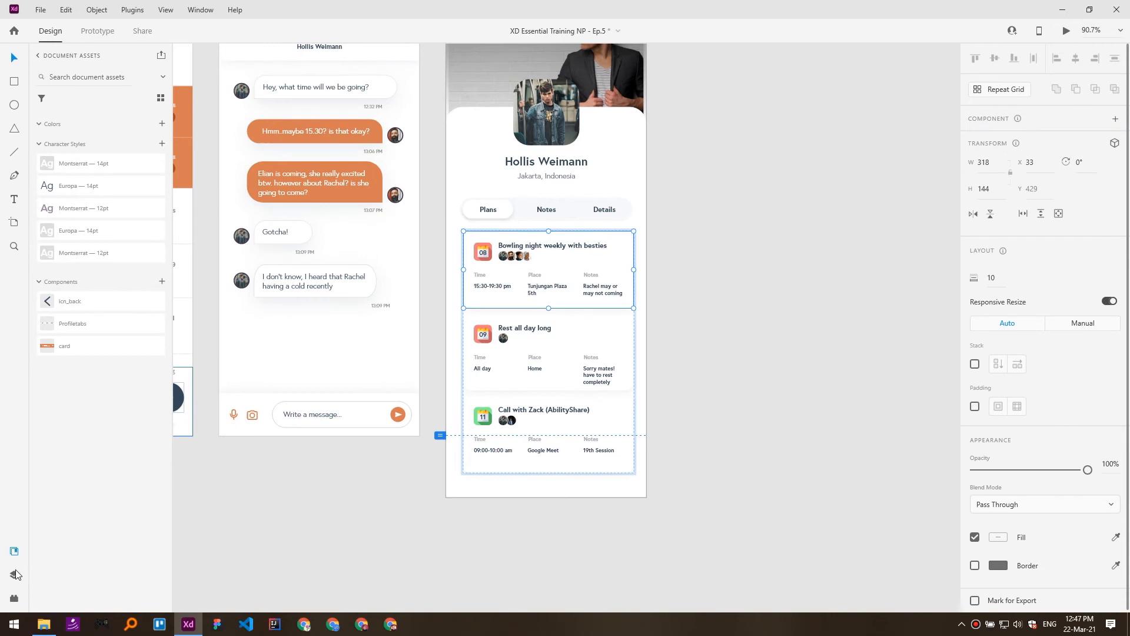
# - Turn Group 1877 into a main component, rename its layer plans-card, and show the document assets
pyautogui.click(15, 574)
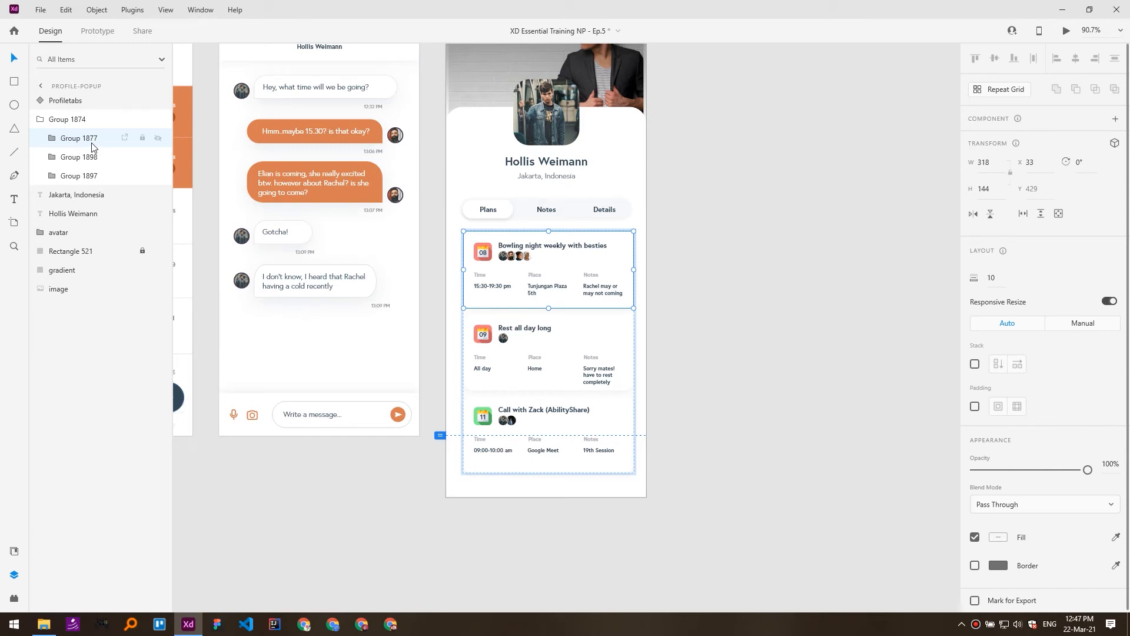
pyautogui.hotkey('ctrl', 'k')
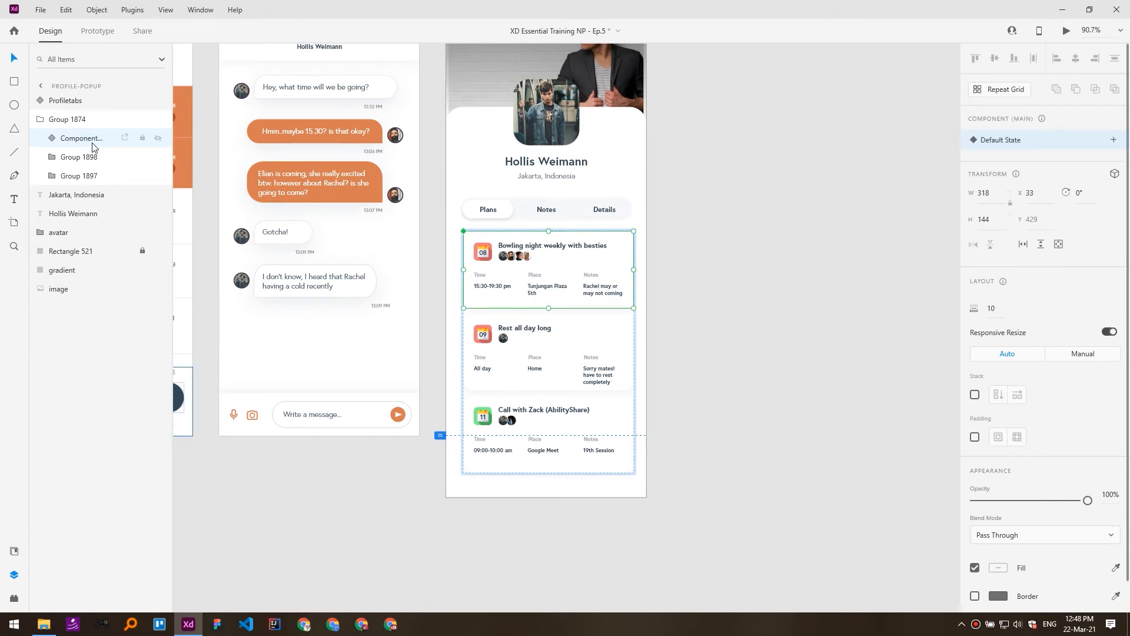
pyautogui.moveTo(175, 124); pyautogui.dragTo(235, 124)
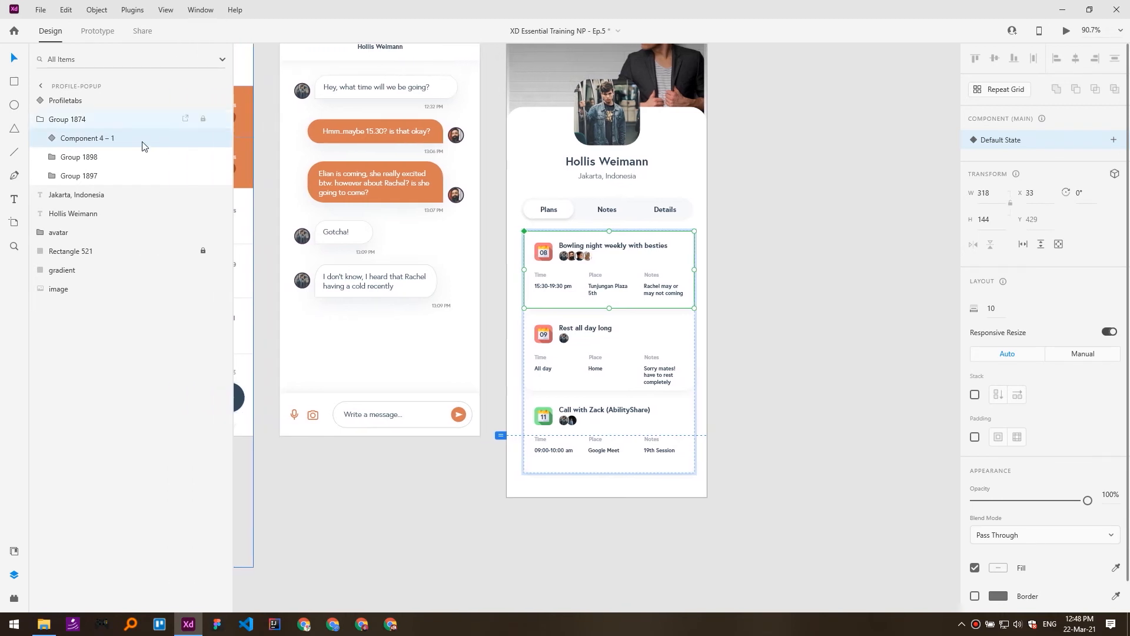
pyautogui.doubleClick(94, 140)
pyautogui.write('pla')
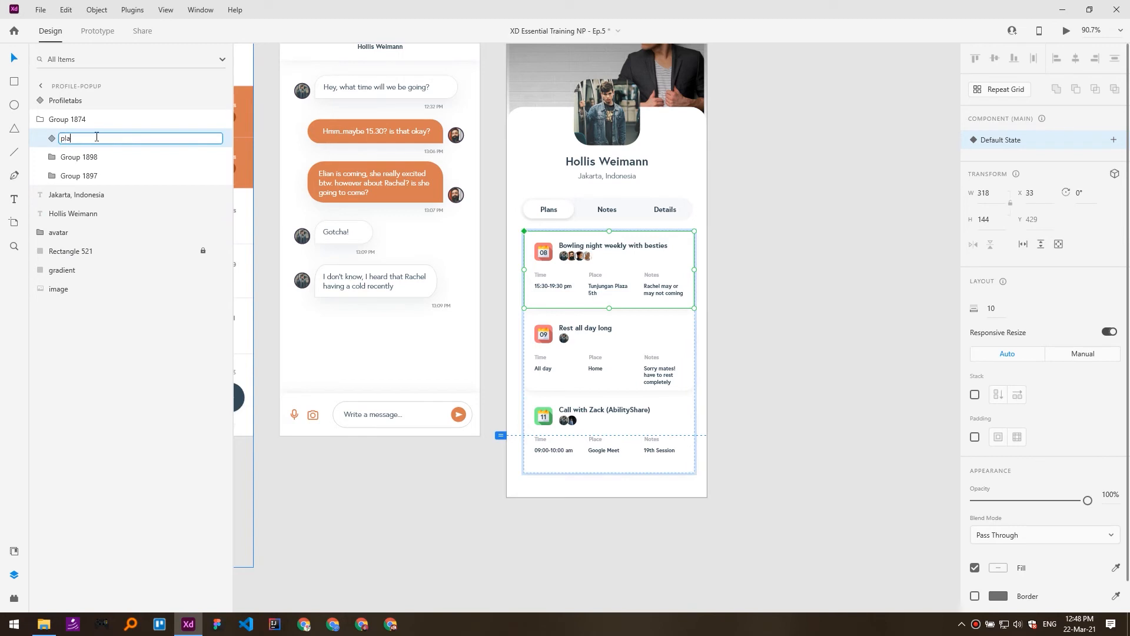
pyautogui.write('ns-card')
pyautogui.press('Return')
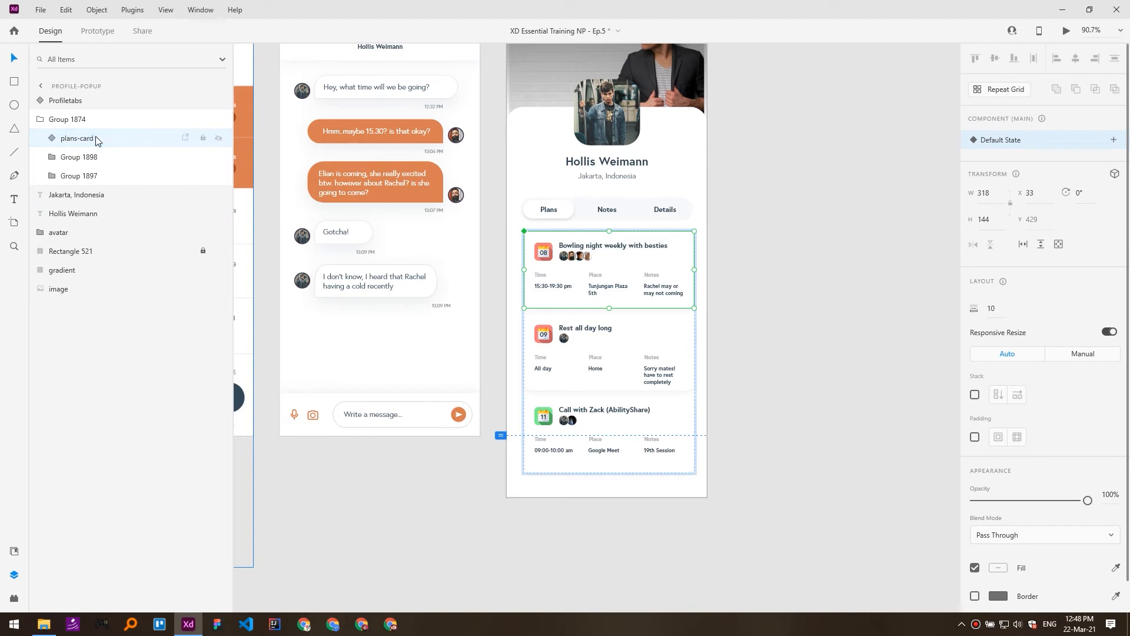
pyautogui.click(16, 553)
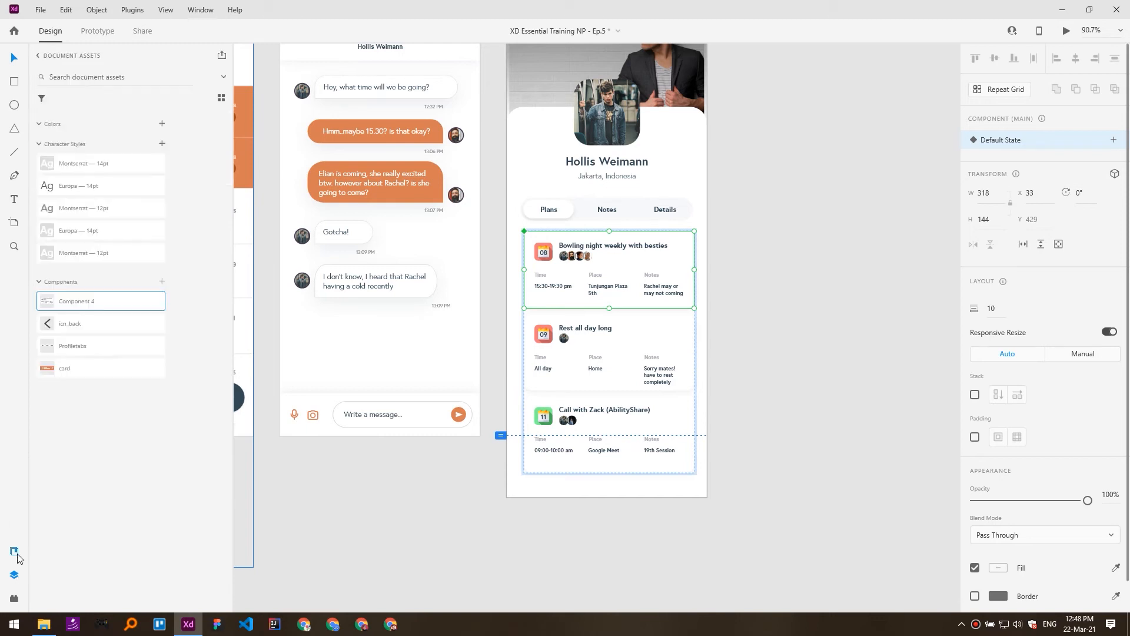
# - Rename the Component 4 asset in the Assets panel to plans-card
pyautogui.rightClick(87, 301)
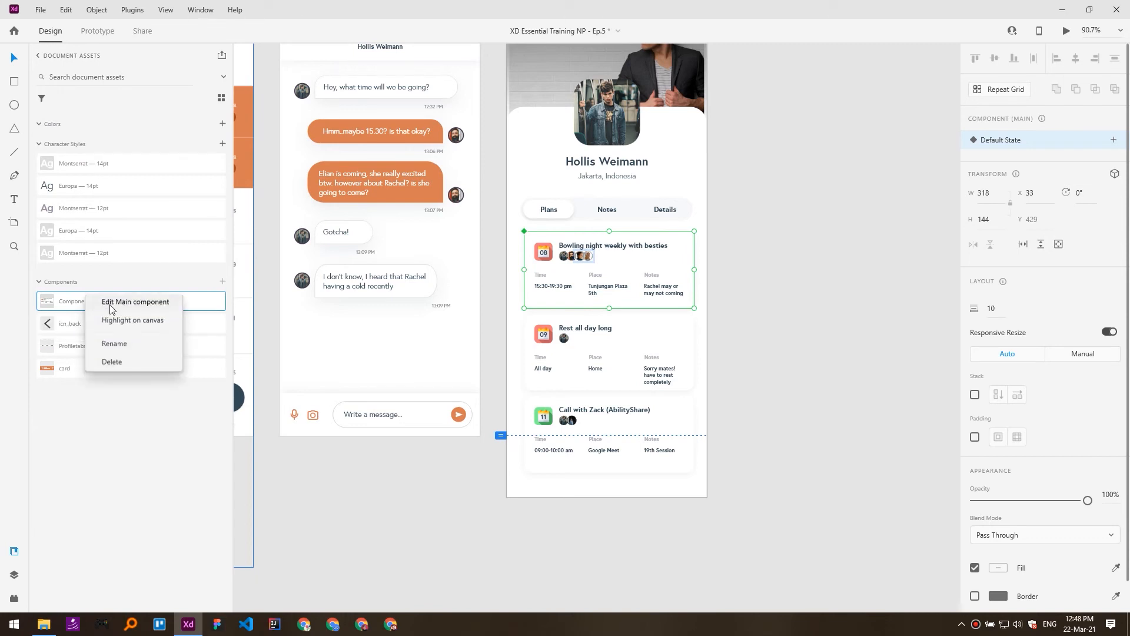
pyautogui.click(109, 342)
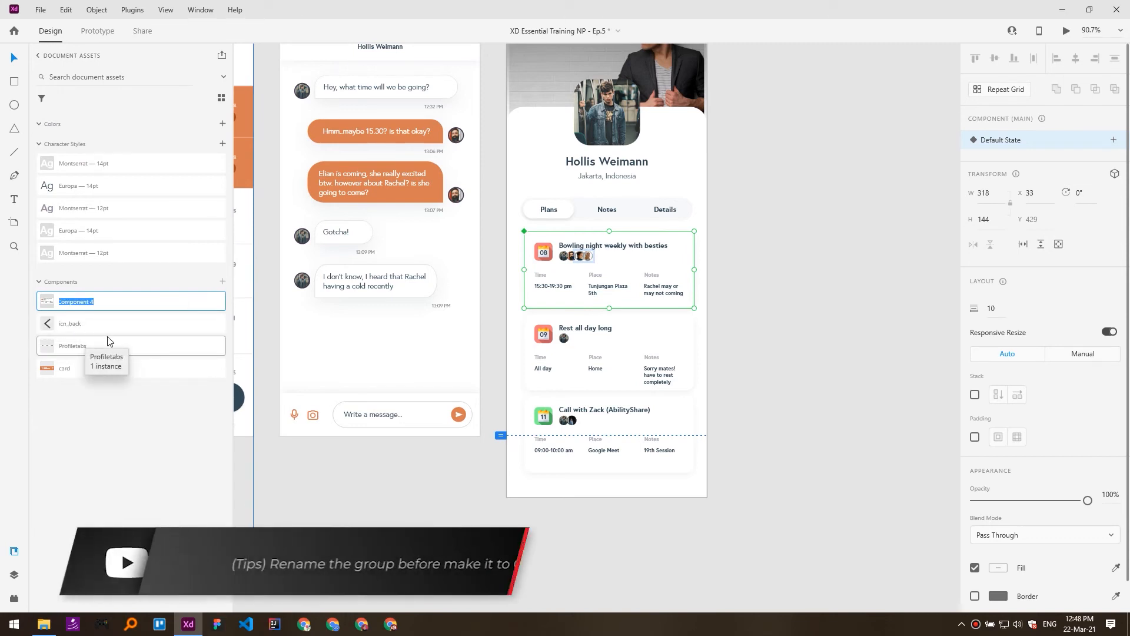
pyautogui.write('plans-card')
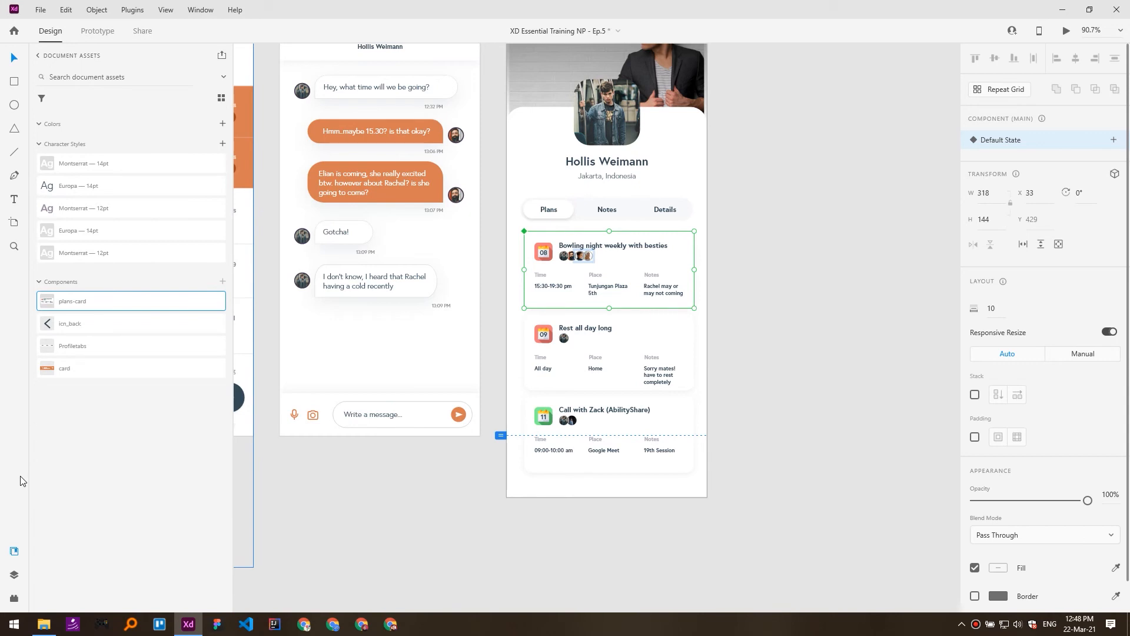
pyautogui.scroll(-4, 518, 308)
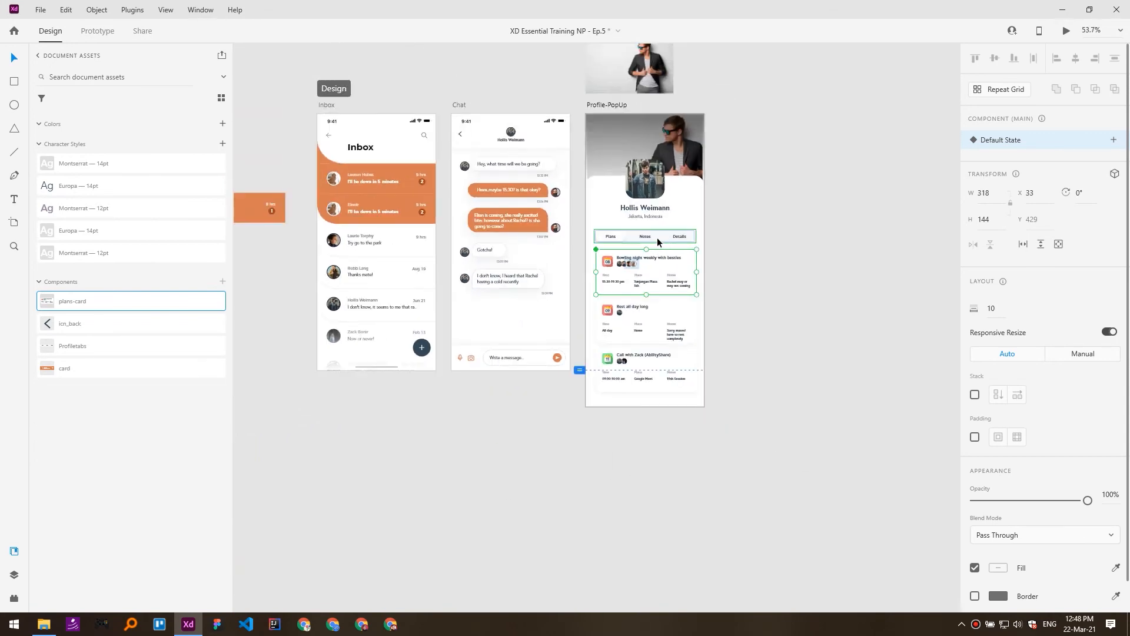
pyautogui.click(657, 238)
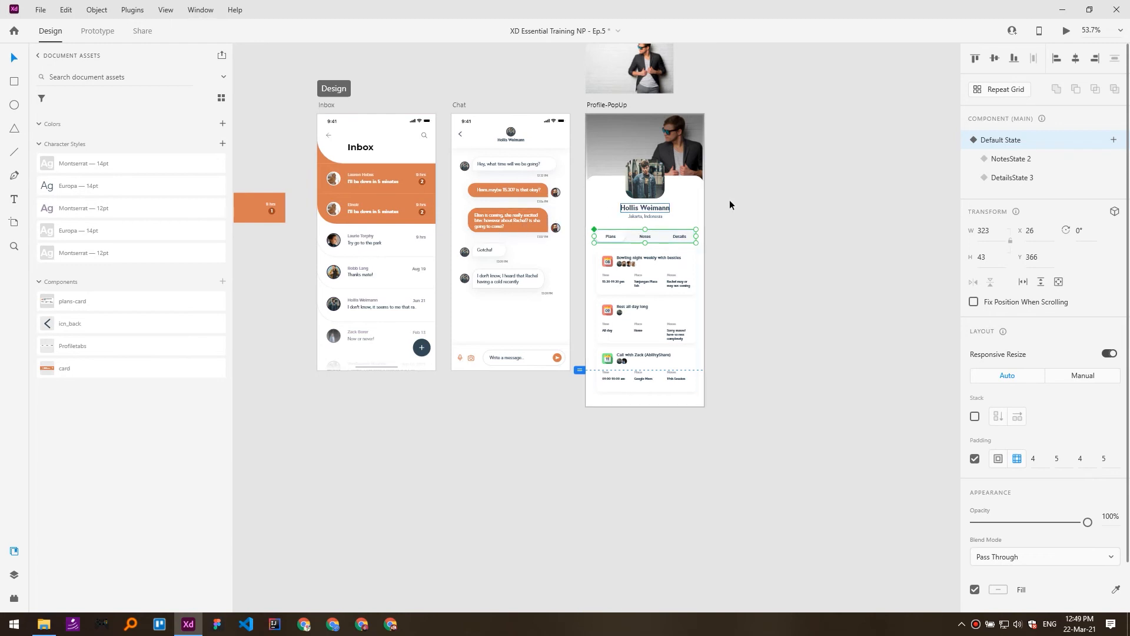
pyautogui.hscroll(3, 689, 206)
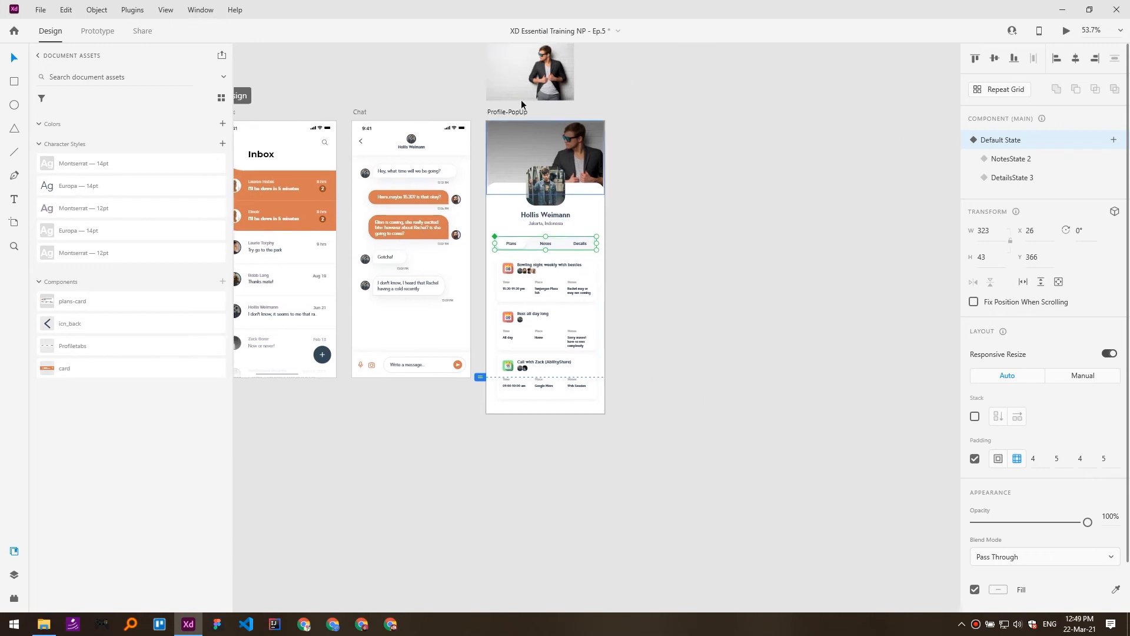
pyautogui.click(1068, 33)
pyautogui.moveTo(177, 68); pyautogui.dragTo(658, 52)
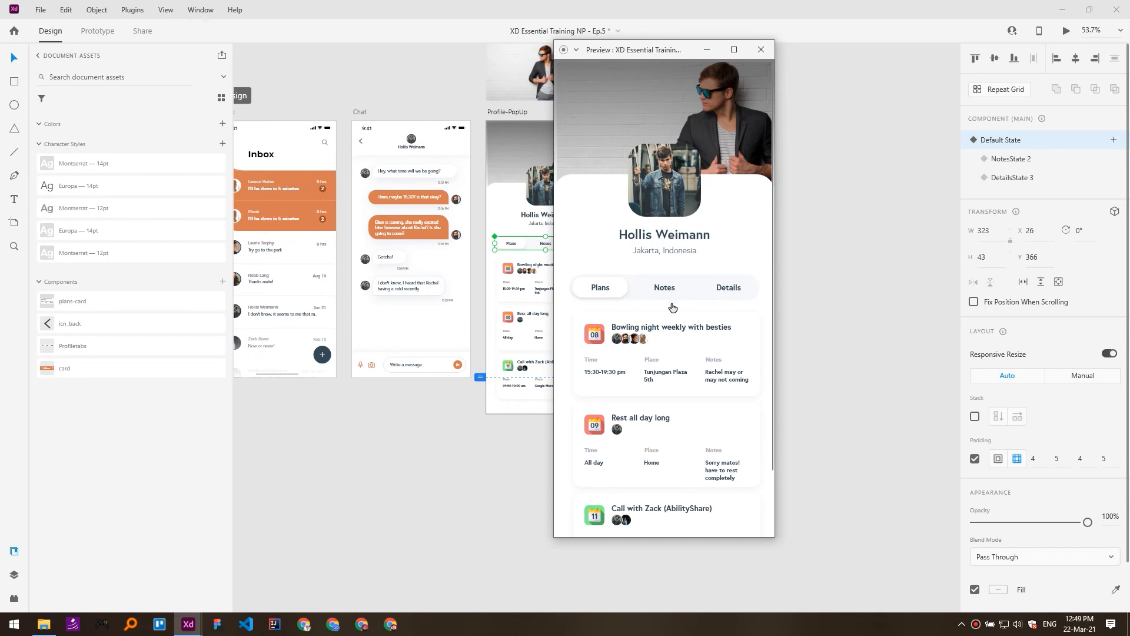
pyautogui.click(659, 290)
pyautogui.click(728, 292)
pyautogui.click(595, 289)
pyautogui.click(761, 49)
pyautogui.click(505, 113)
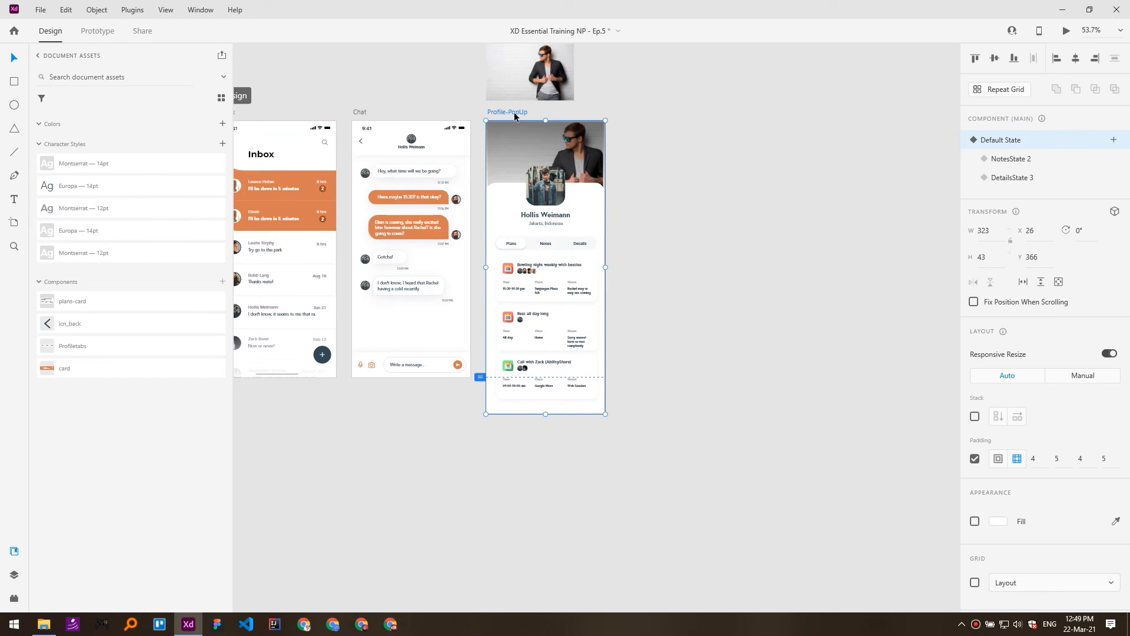
# - Duplicate the Profile-PopUp artboard twice
pyautogui.hotkey('ctrl', 'd')
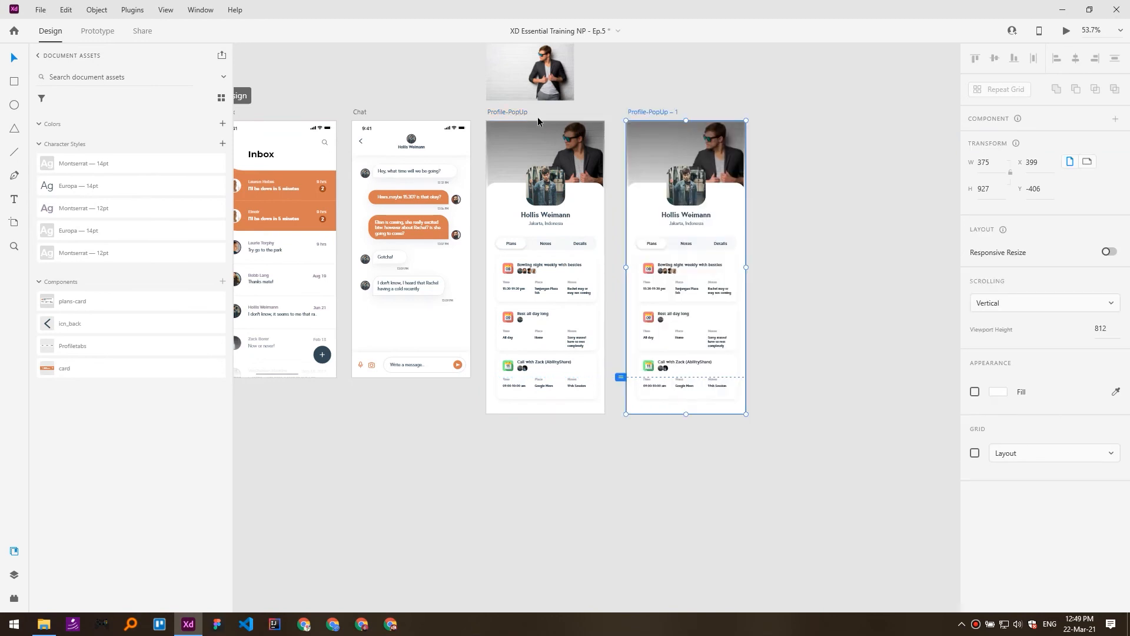
pyautogui.hotkey('ctrl', 'd')
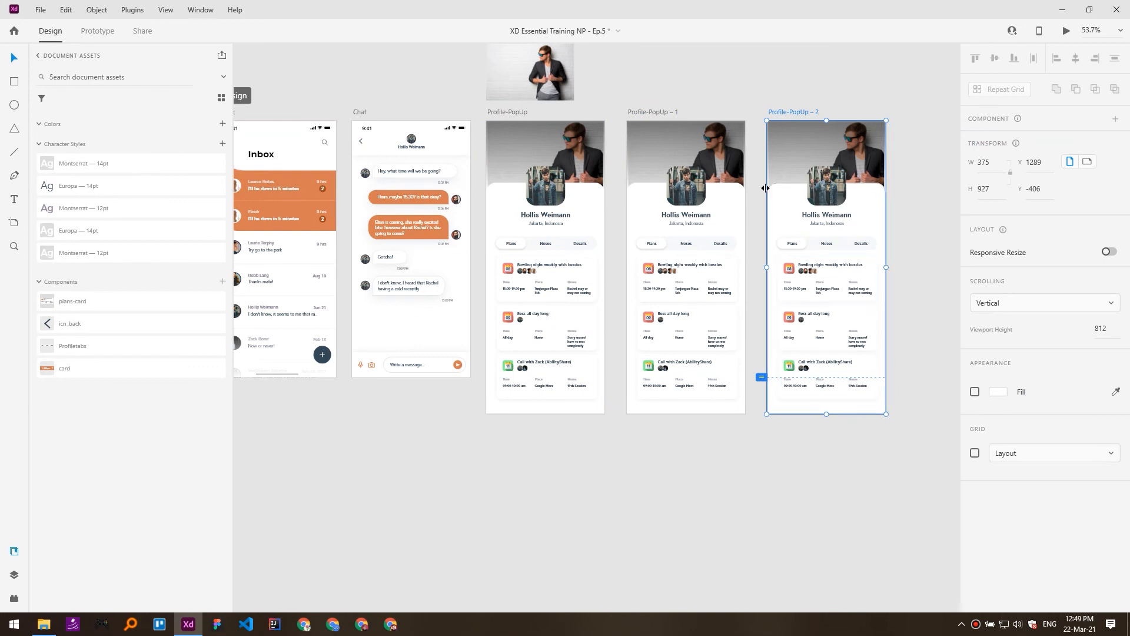
pyautogui.hscroll(2, 697, 185)
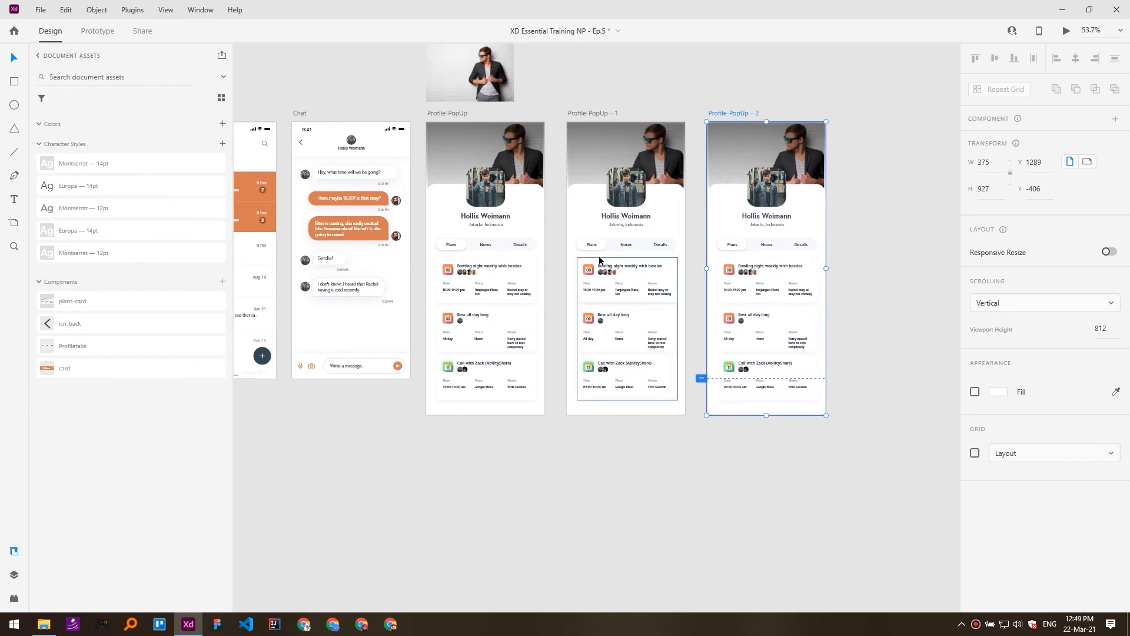
# - Select the Notes tab inside the tab bar of Profile-PopUp – 1
pyautogui.click(630, 249)
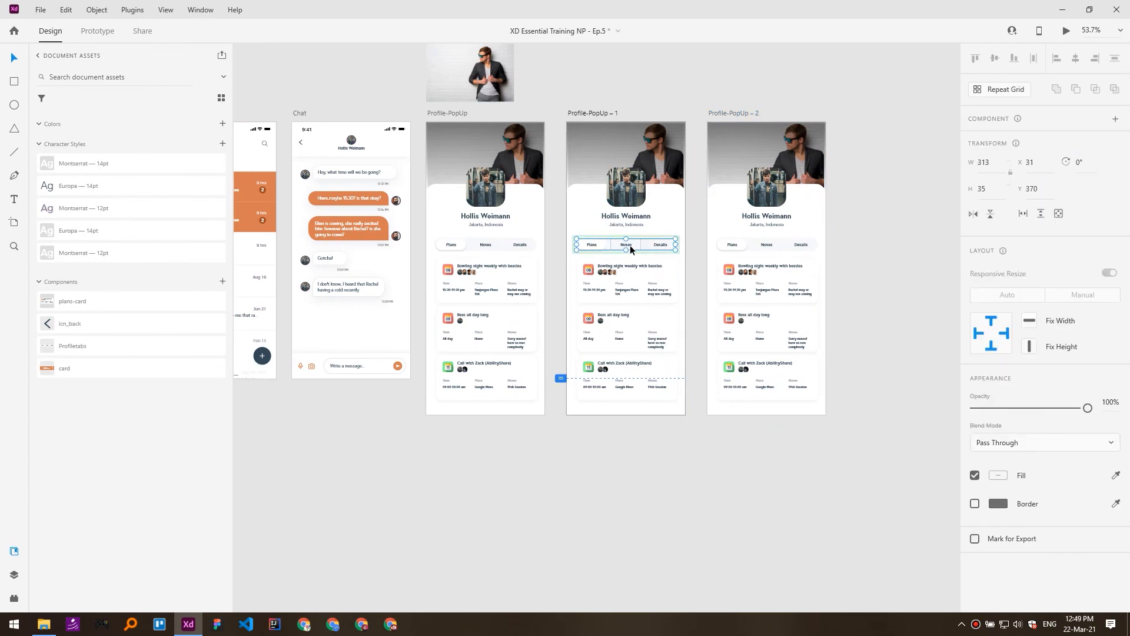
pyautogui.doubleClick(630, 245)
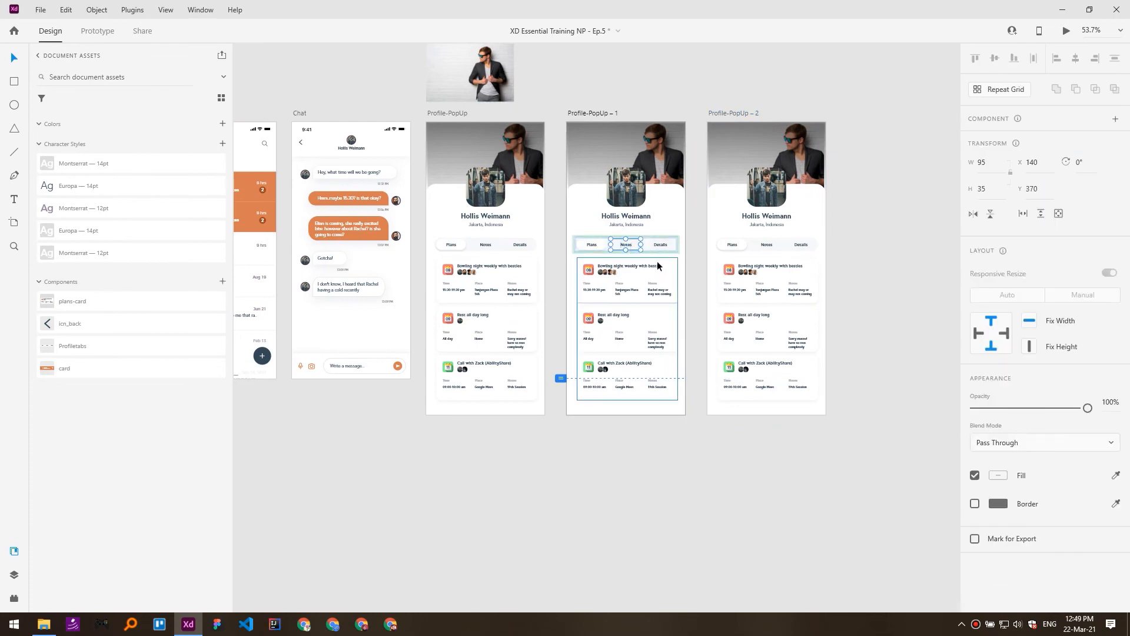
pyautogui.scroll(5, 541, 259)
pyautogui.scroll(-3, 535, 266)
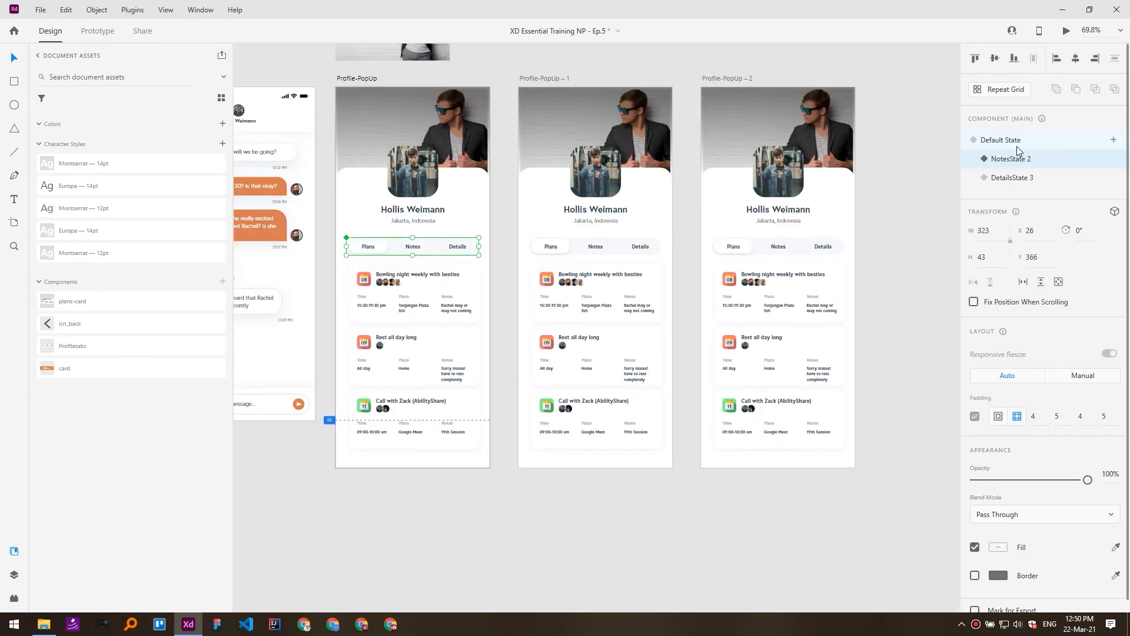
pyautogui.click(1017, 145)
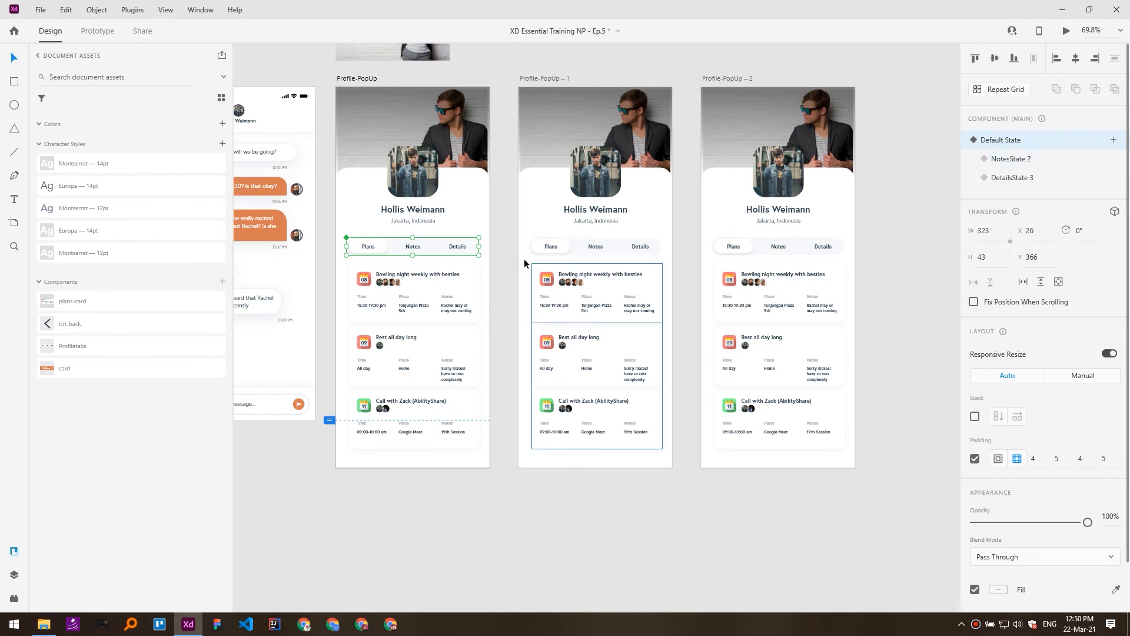
pyautogui.scroll(-4, 608, 206)
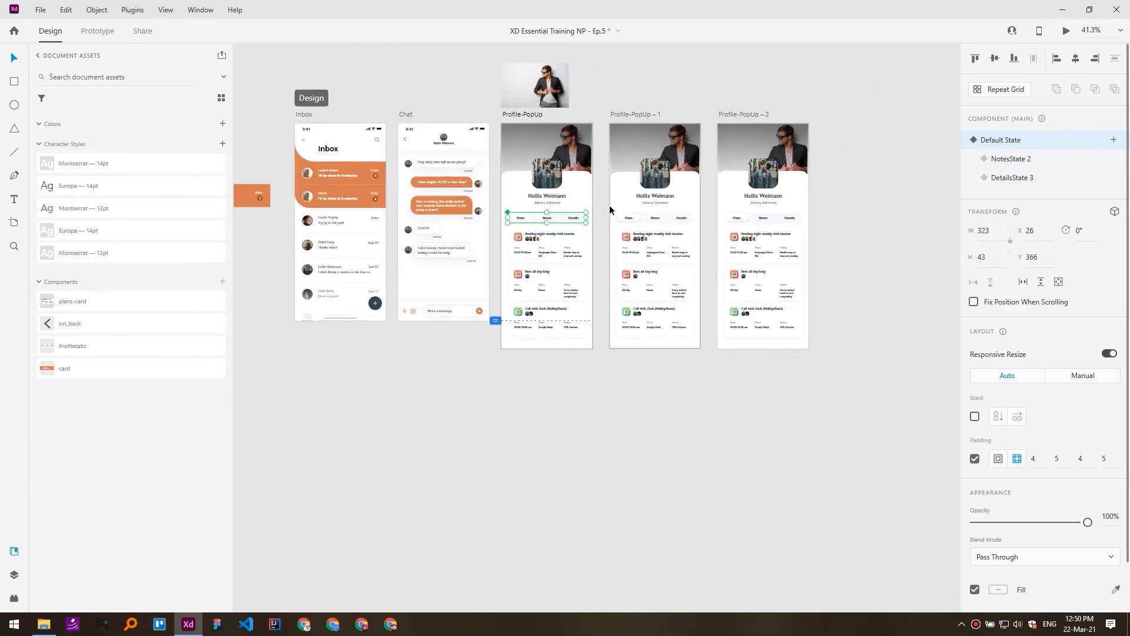